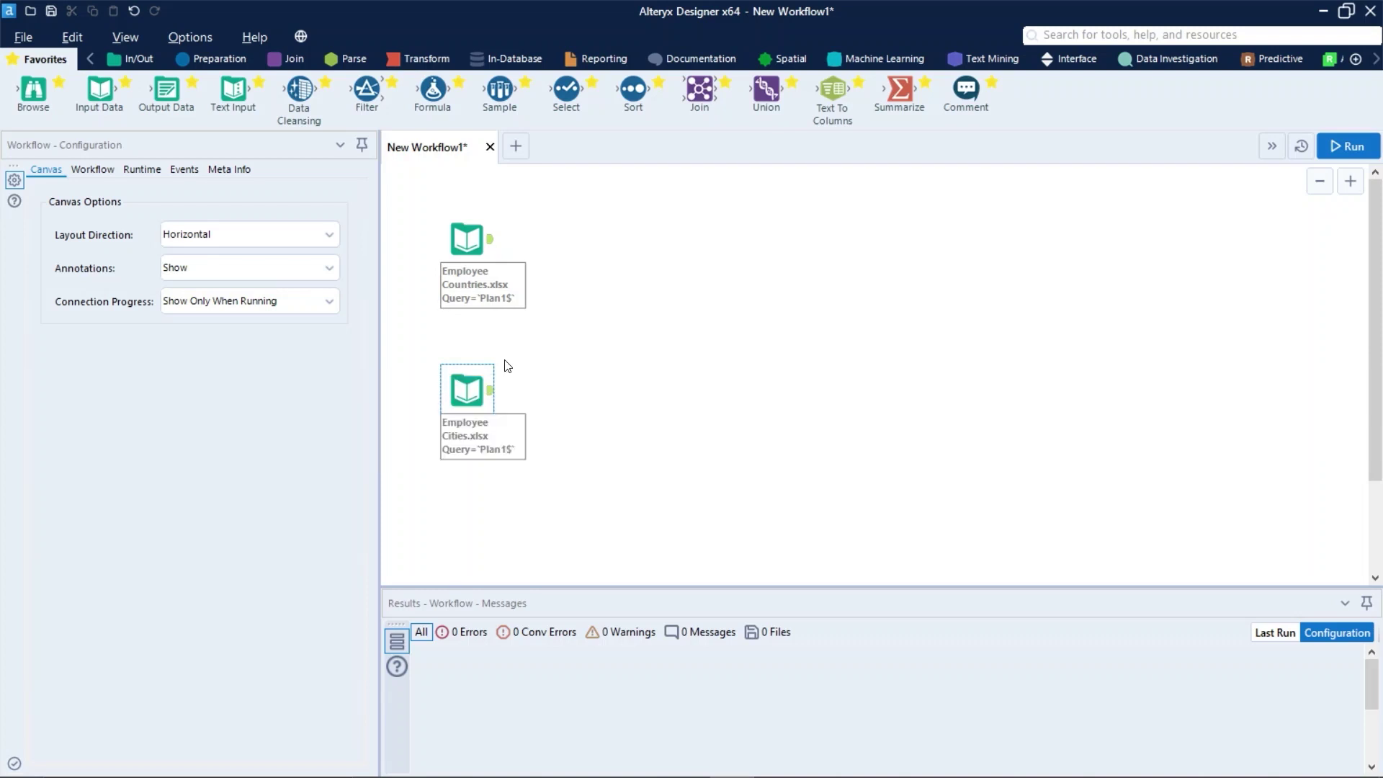
# Compare the Employee Countries and Employee Cities data previews, ending on Employee Cities
pyautogui.click(469, 260)
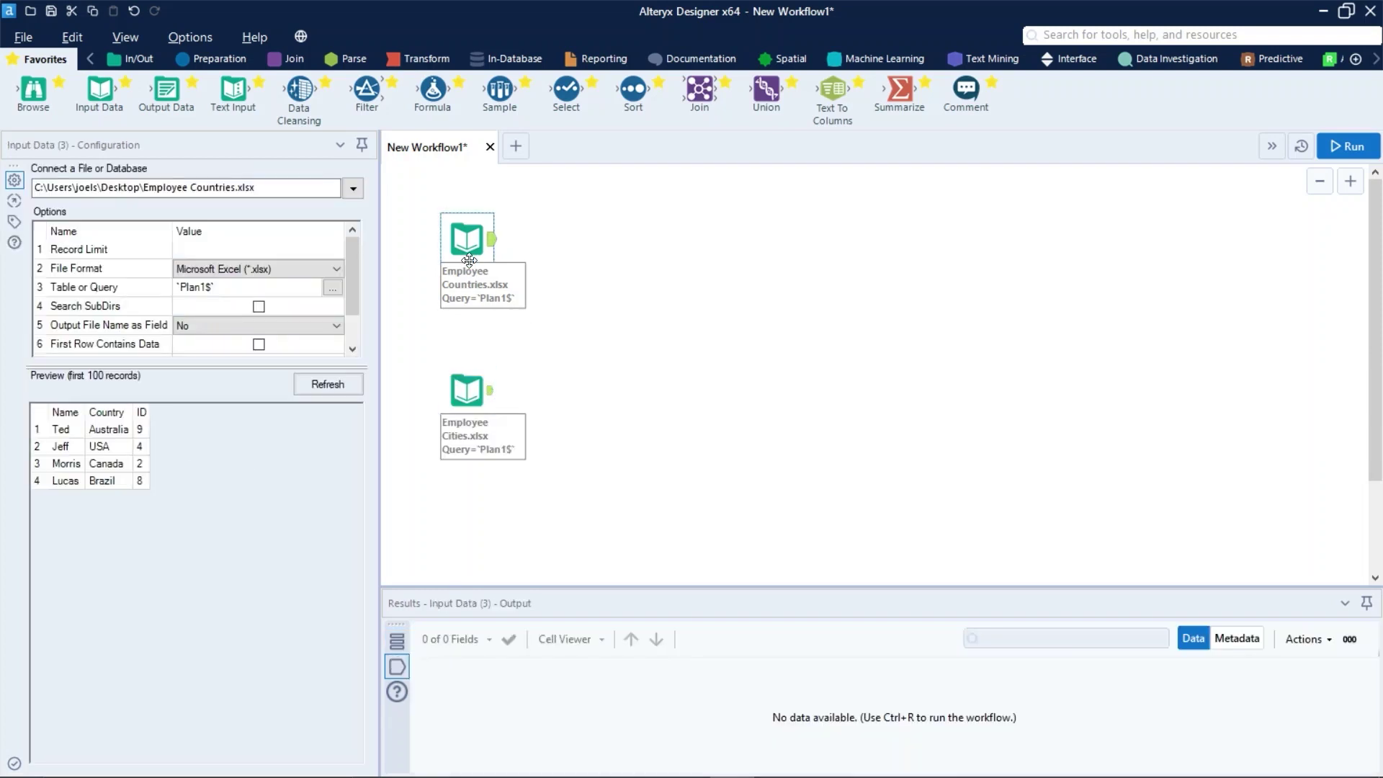
pyautogui.click(473, 390)
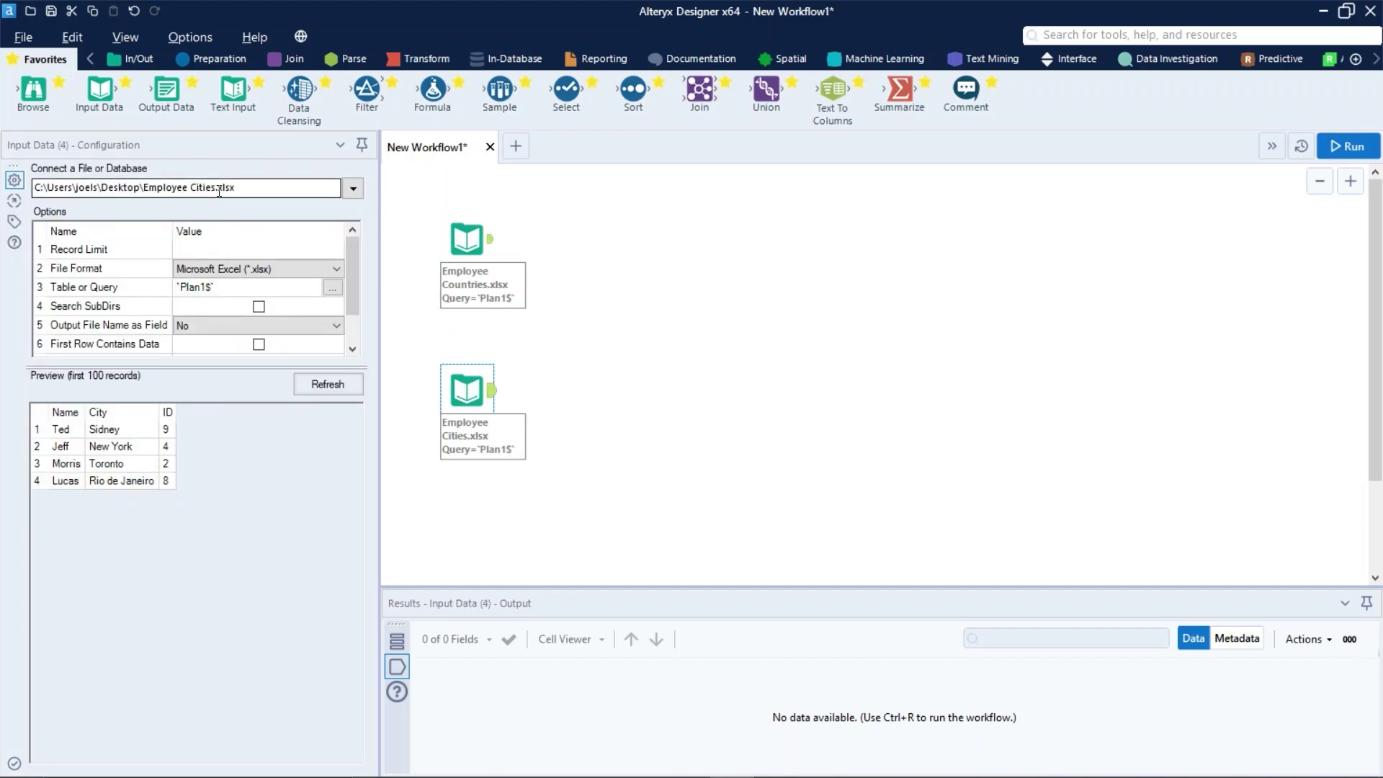
pyautogui.click(447, 224)
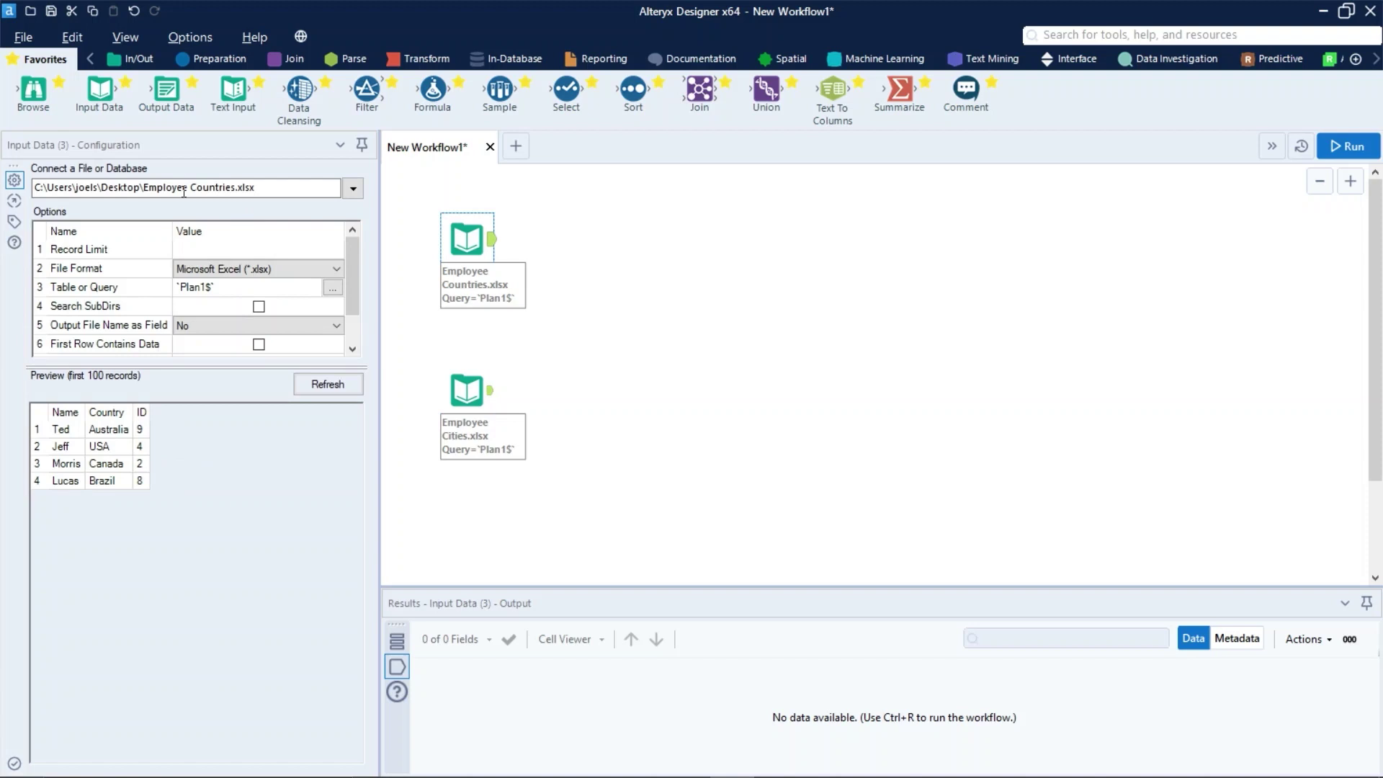
pyautogui.click(455, 386)
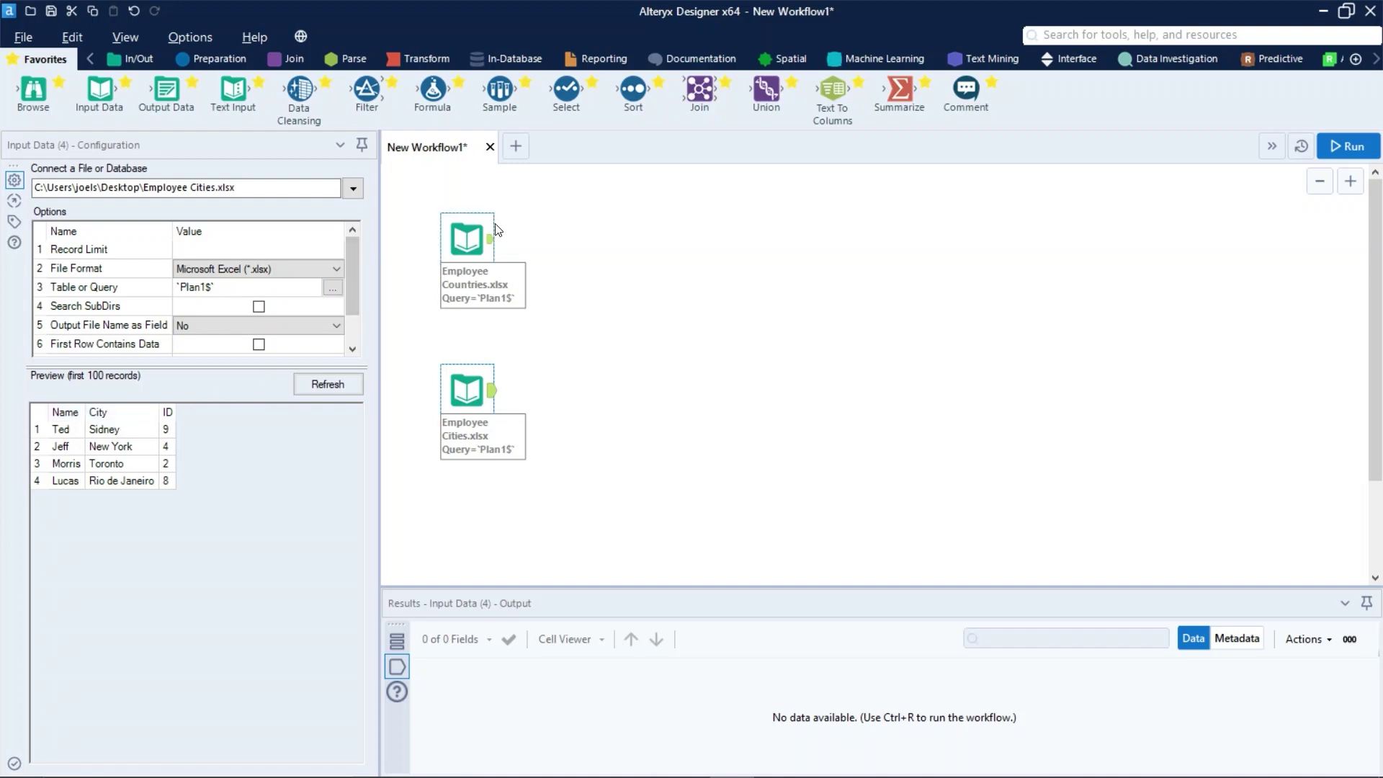
pyautogui.click(476, 226)
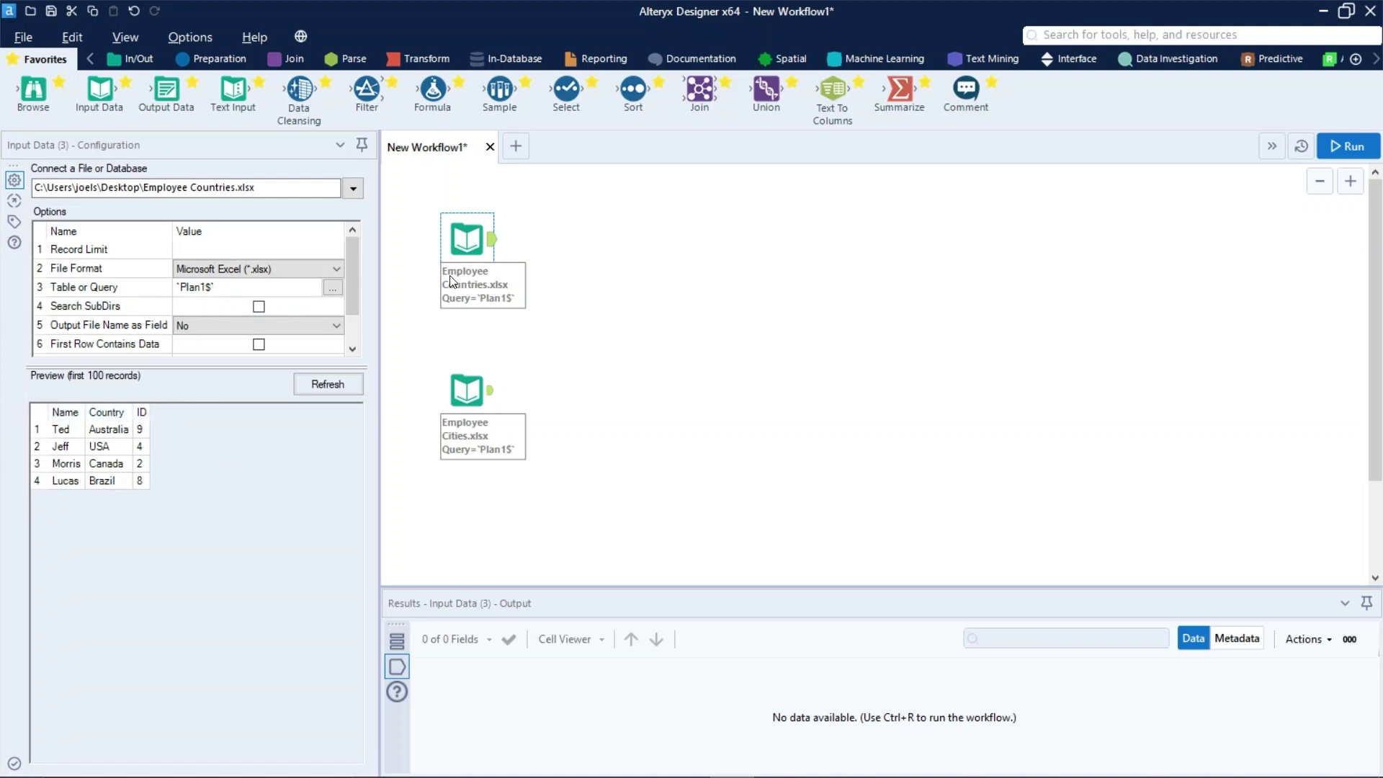
pyautogui.click(467, 393)
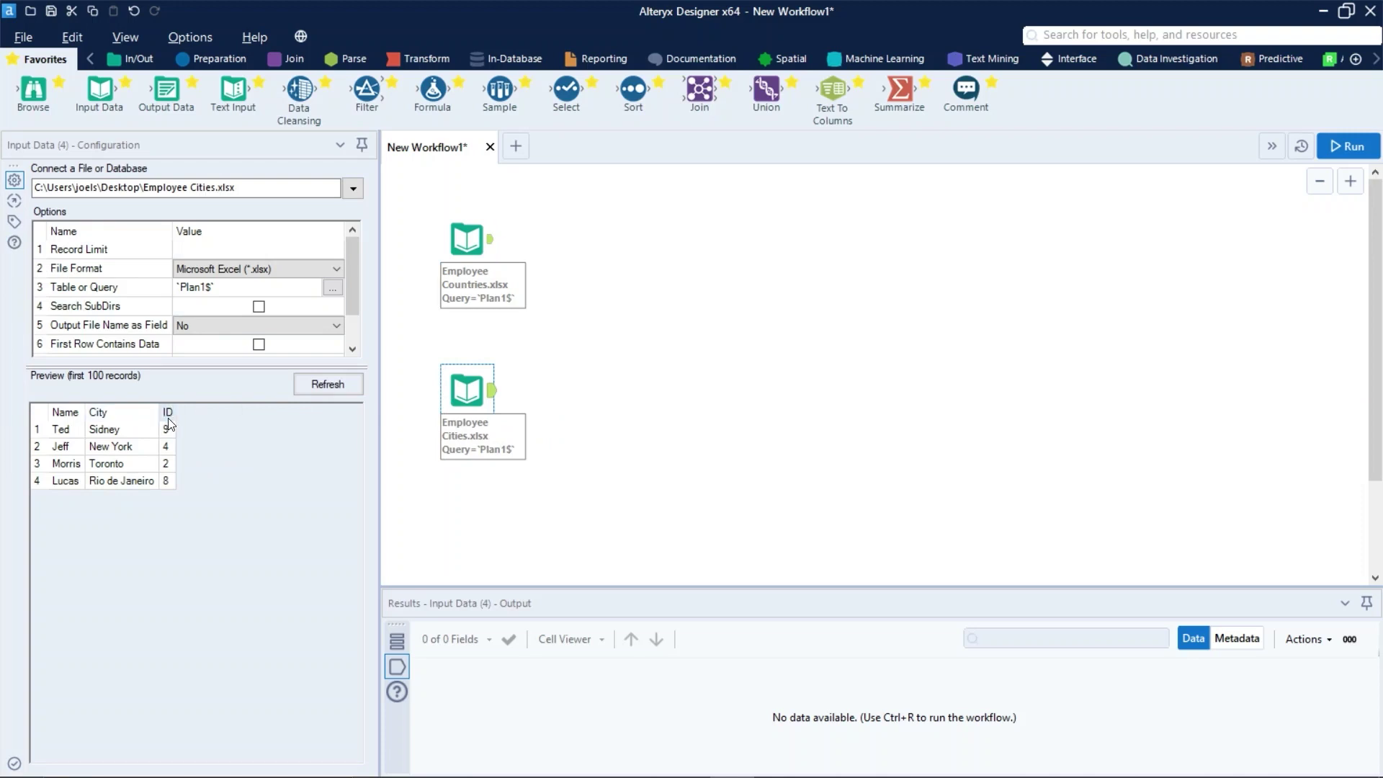
# Add a Join tool right of the two inputs and connect Employee Cities to its right input
pyautogui.click(590, 387)
pyautogui.click(283, 62)
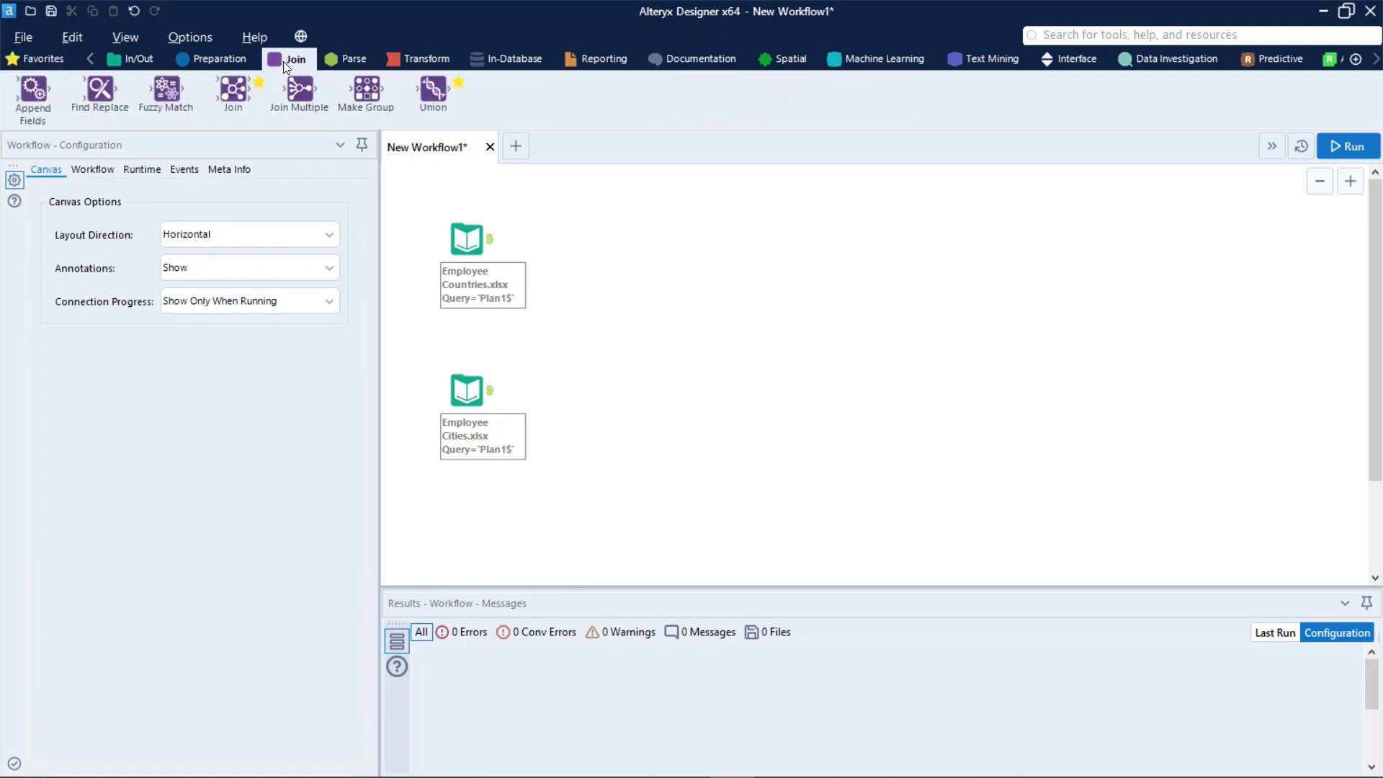
pyautogui.moveTo(233, 90); pyautogui.dragTo(595, 300)
pyautogui.moveTo(490, 390); pyautogui.dragTo(575, 314)
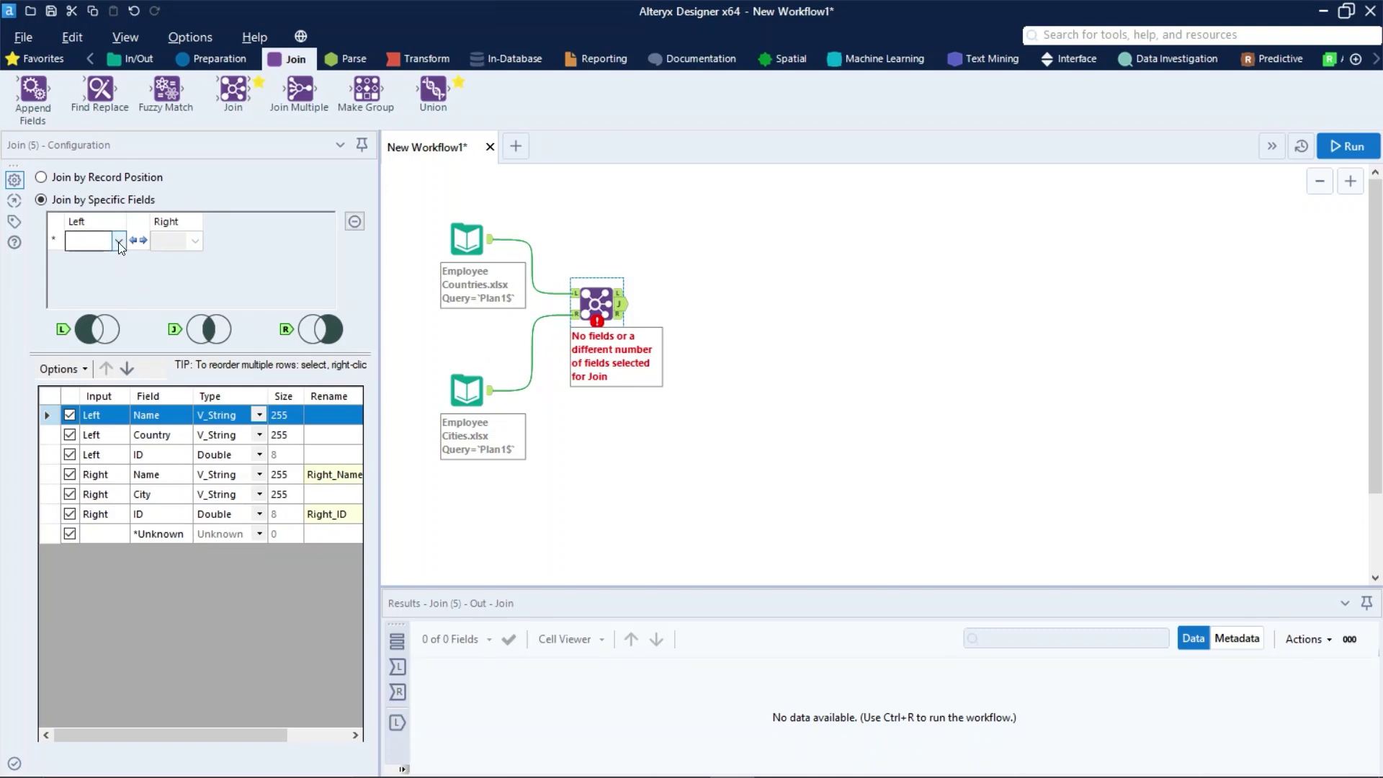
# Join on the ID field and exclude the right-side ID and Name fields
pyautogui.click(118, 240)
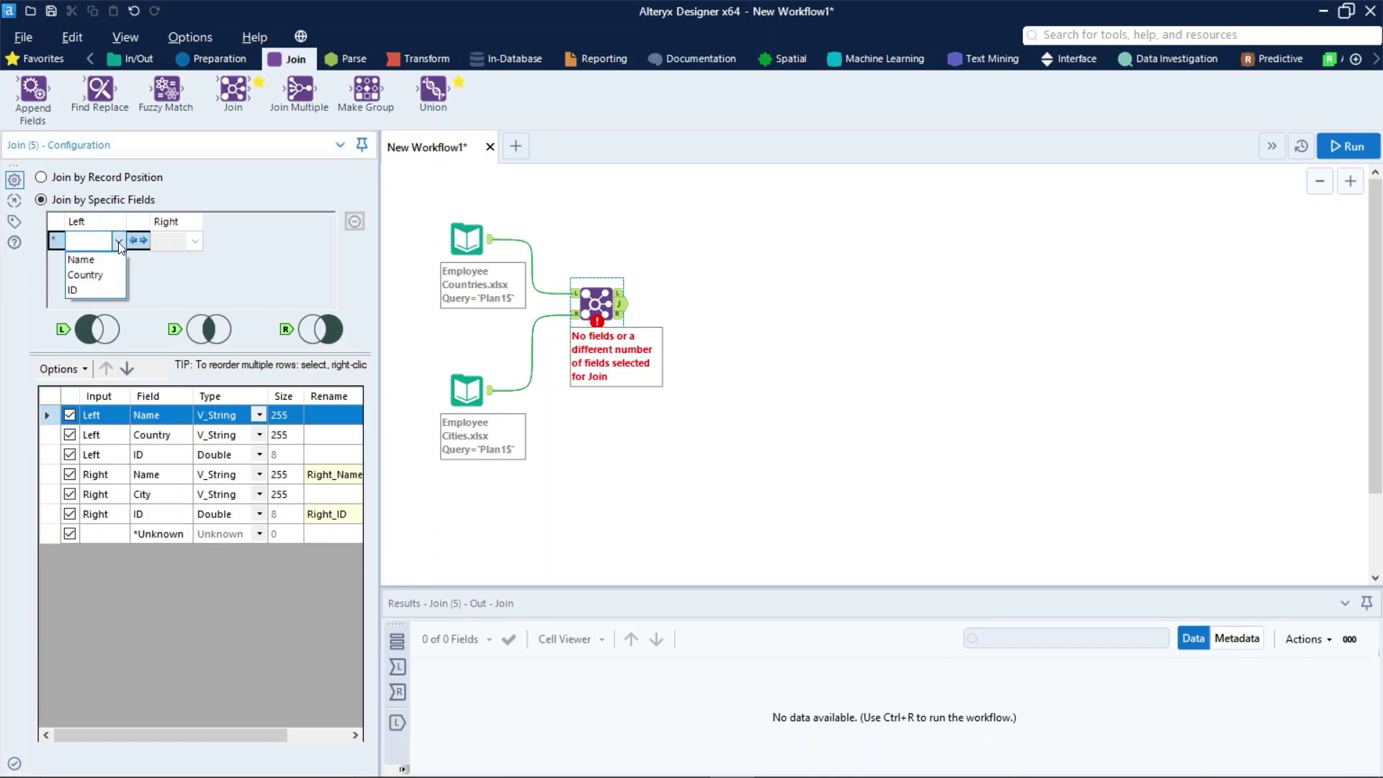
pyautogui.click(108, 292)
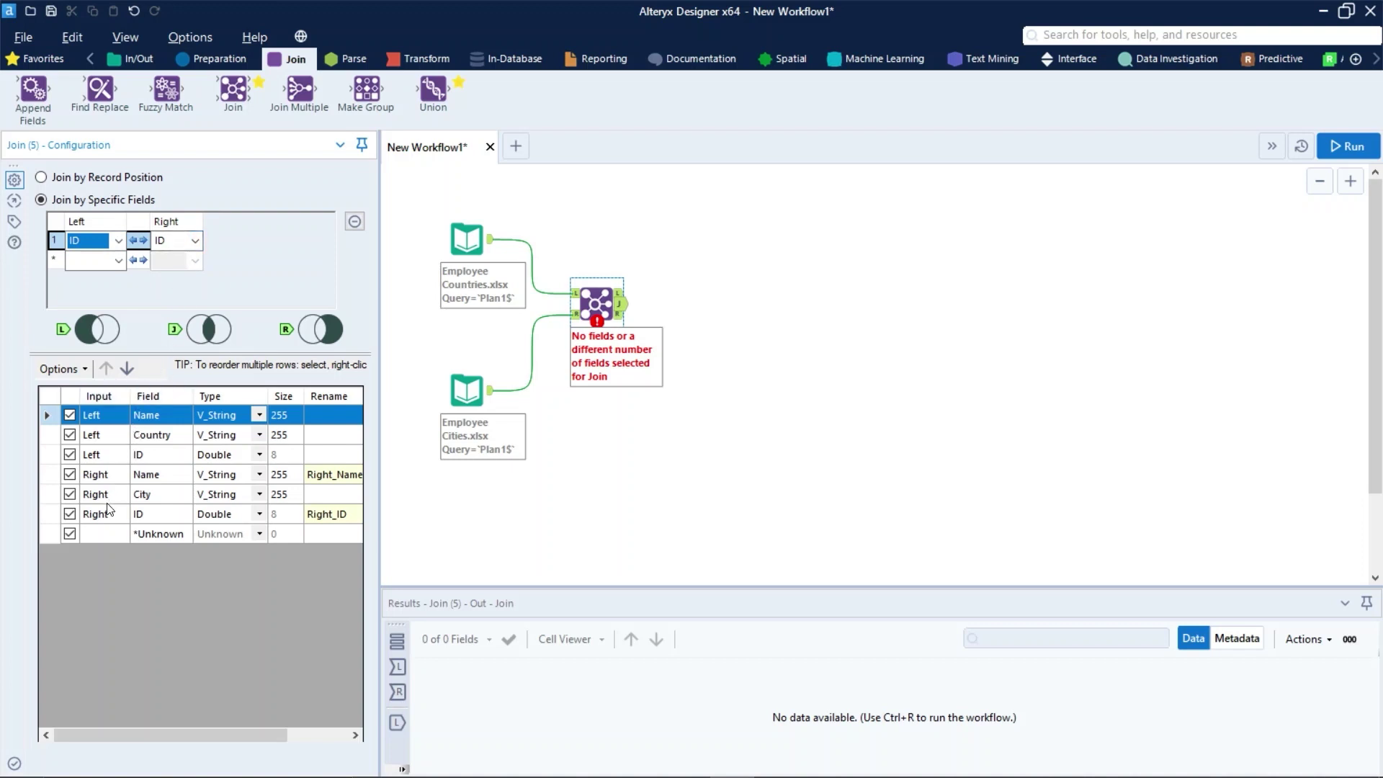
pyautogui.click(70, 514)
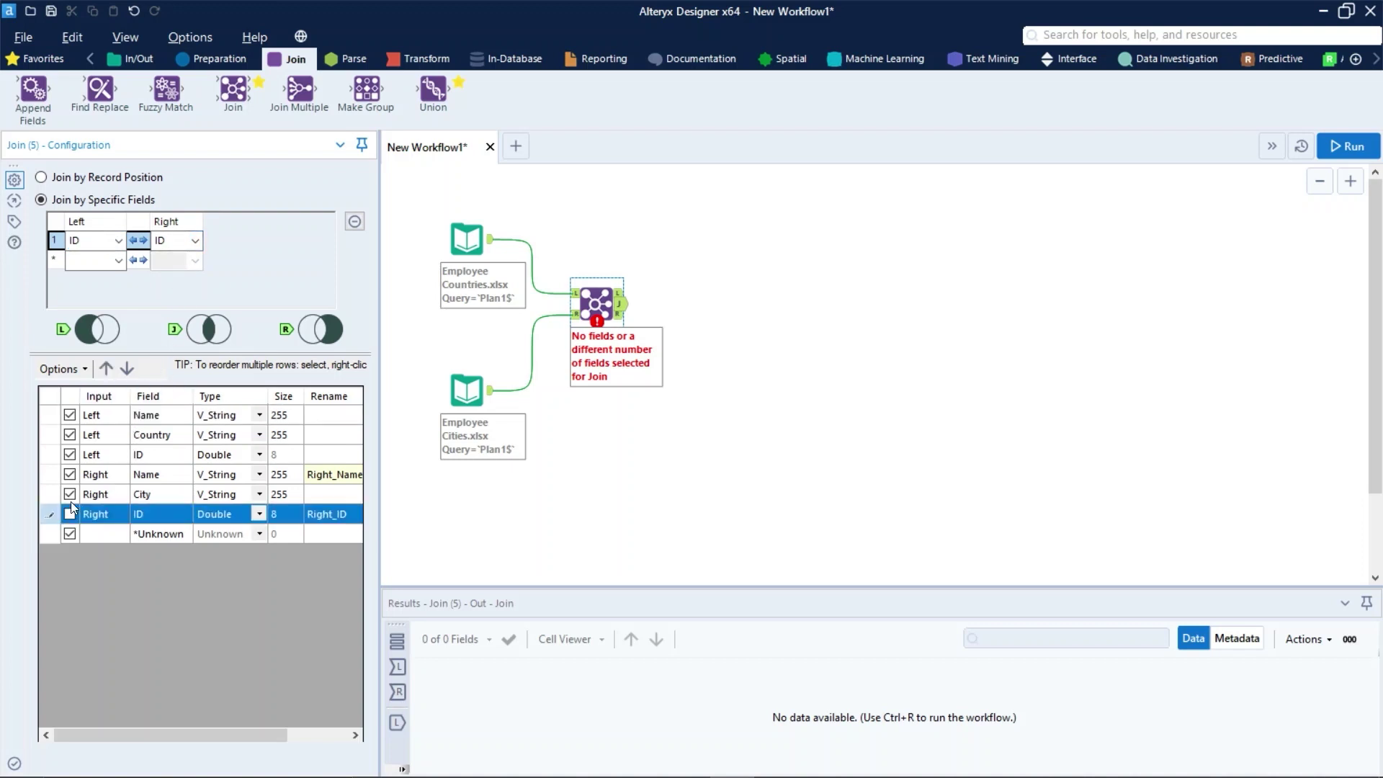
pyautogui.click(70, 475)
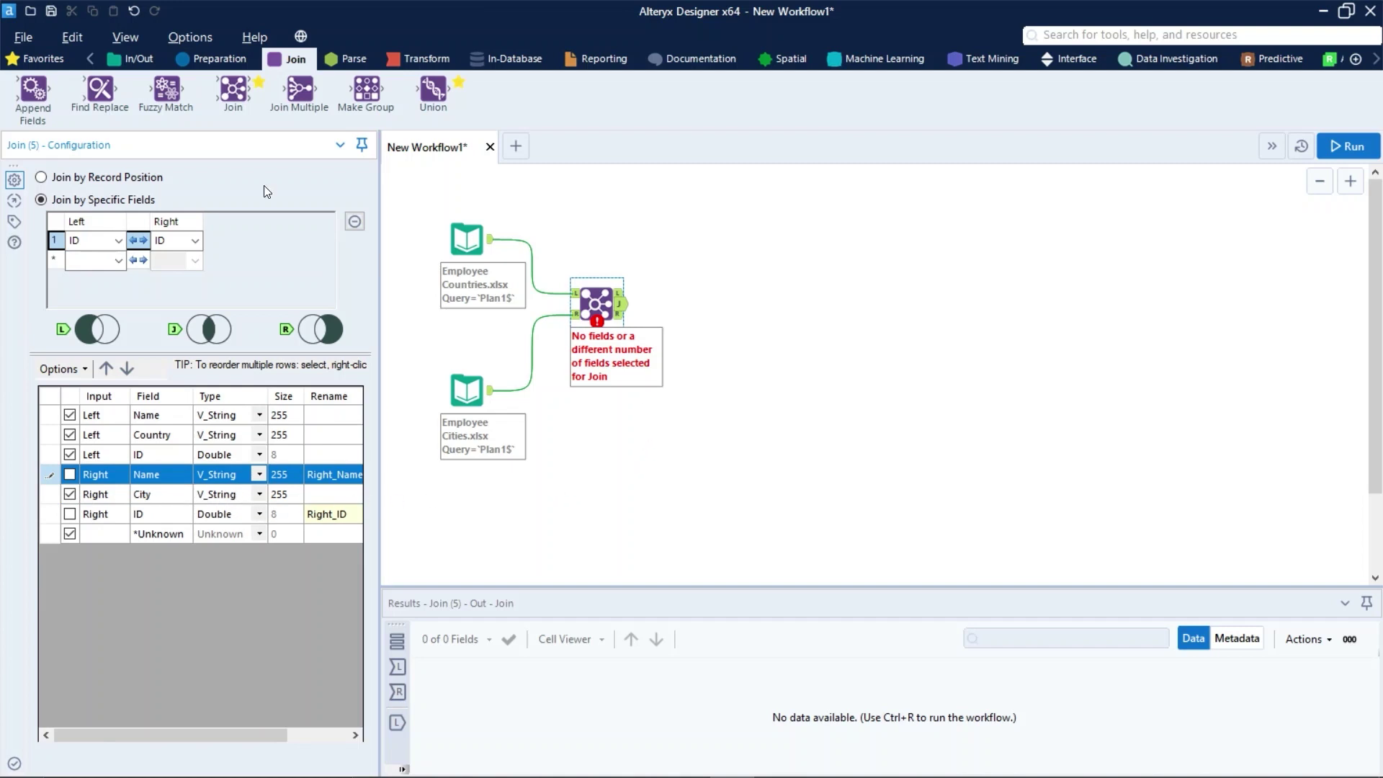
pyautogui.click(123, 59)
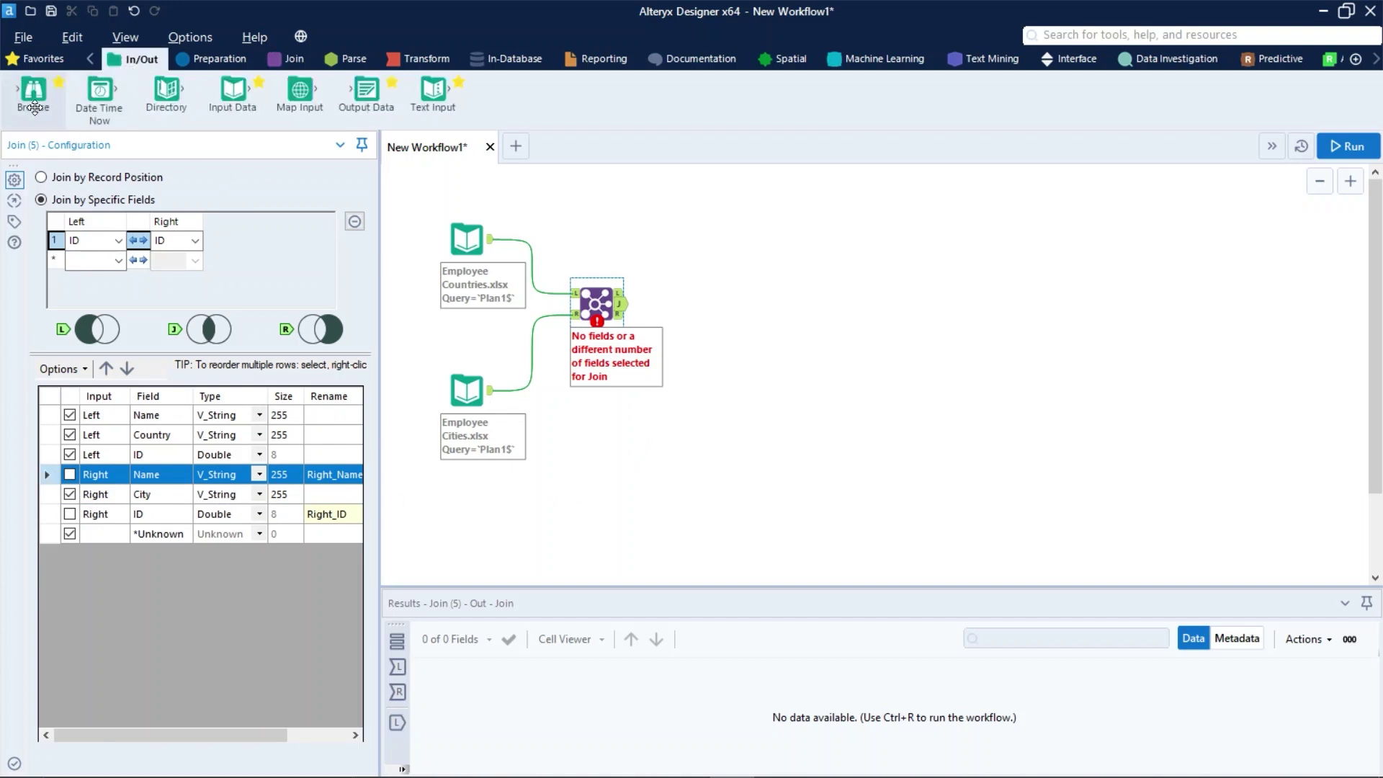
# Add a Browse tool connected to the Join output
pyautogui.moveTo(33, 90); pyautogui.dragTo(705, 306)
pyautogui.click(622, 313)
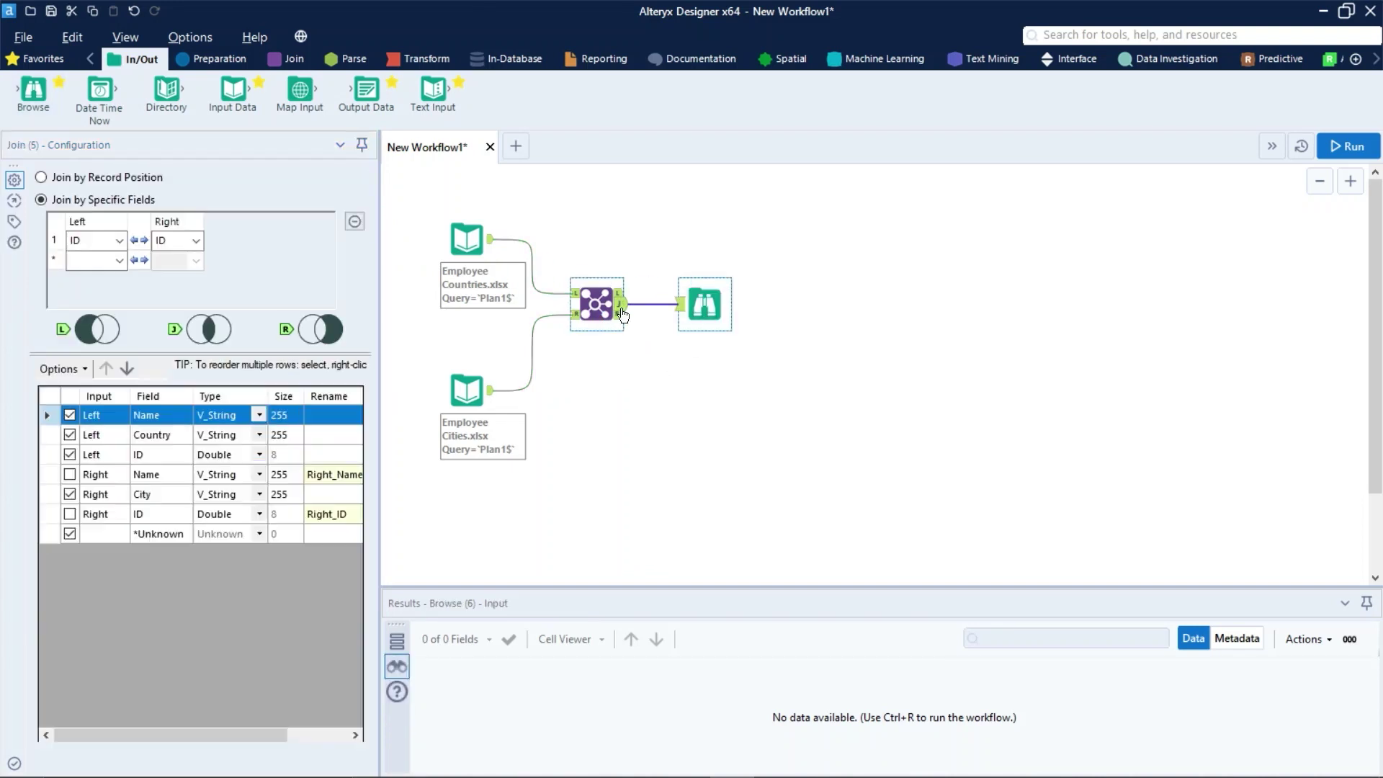
pyautogui.click(669, 364)
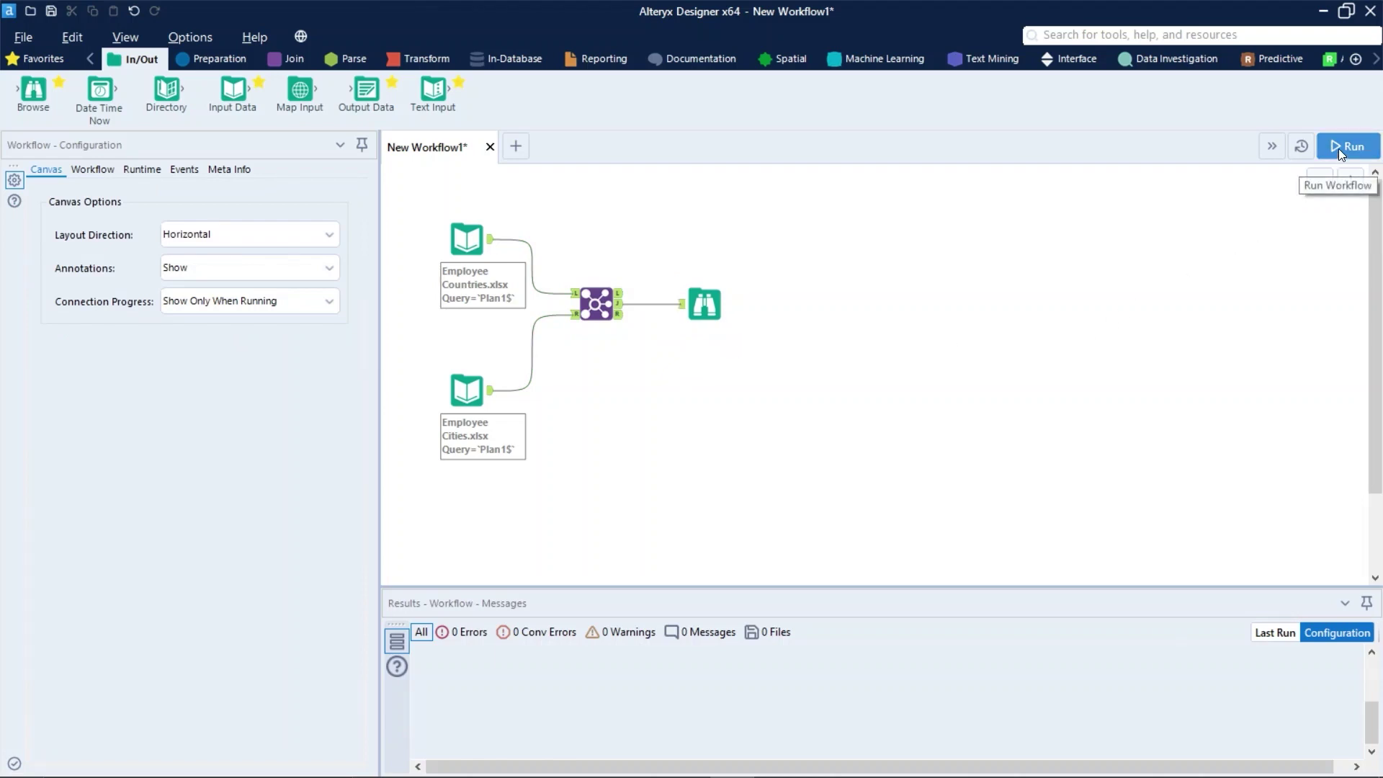
# Run the workflow and check the 4 joined records in the Browse results
pyautogui.click(1339, 148)
pyautogui.click(731, 309)
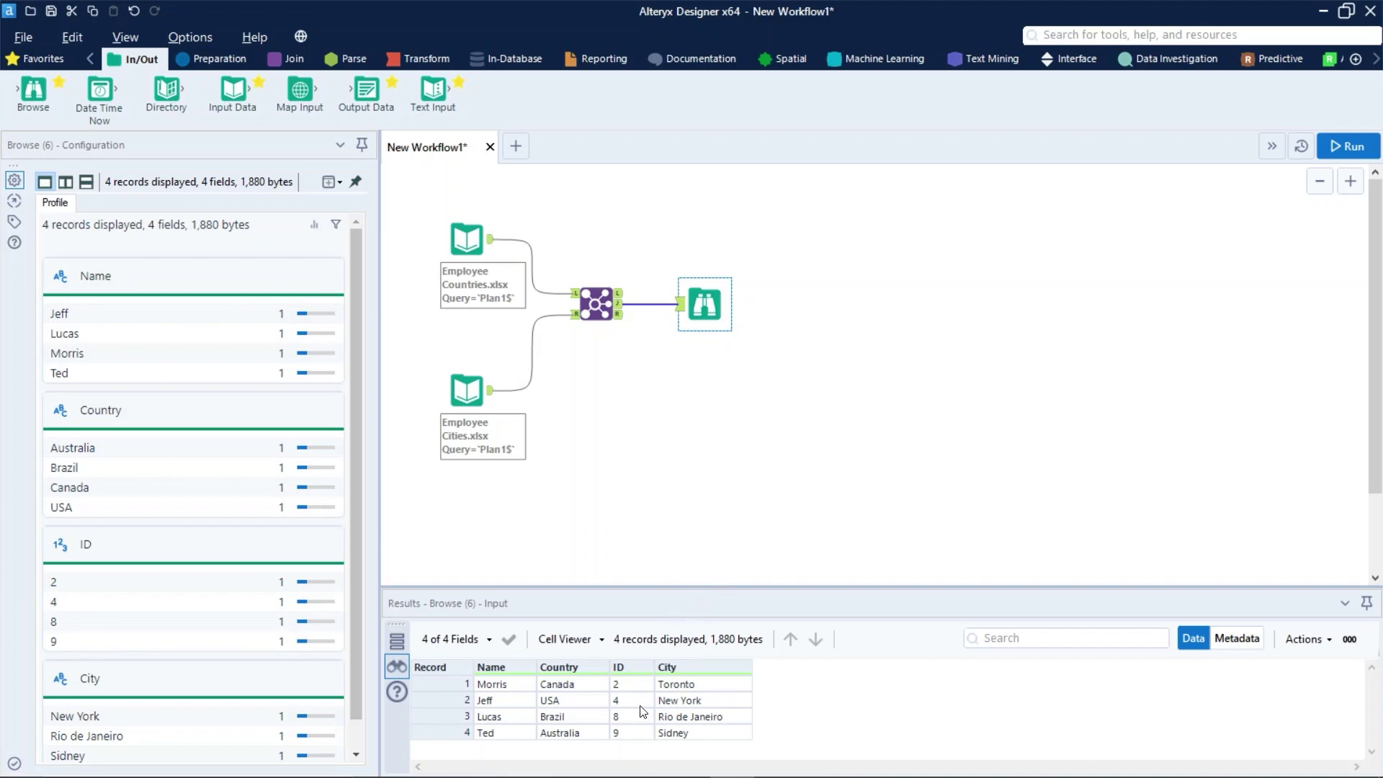
pyautogui.scroll(-1, 704, 476)
pyautogui.click(704, 472)
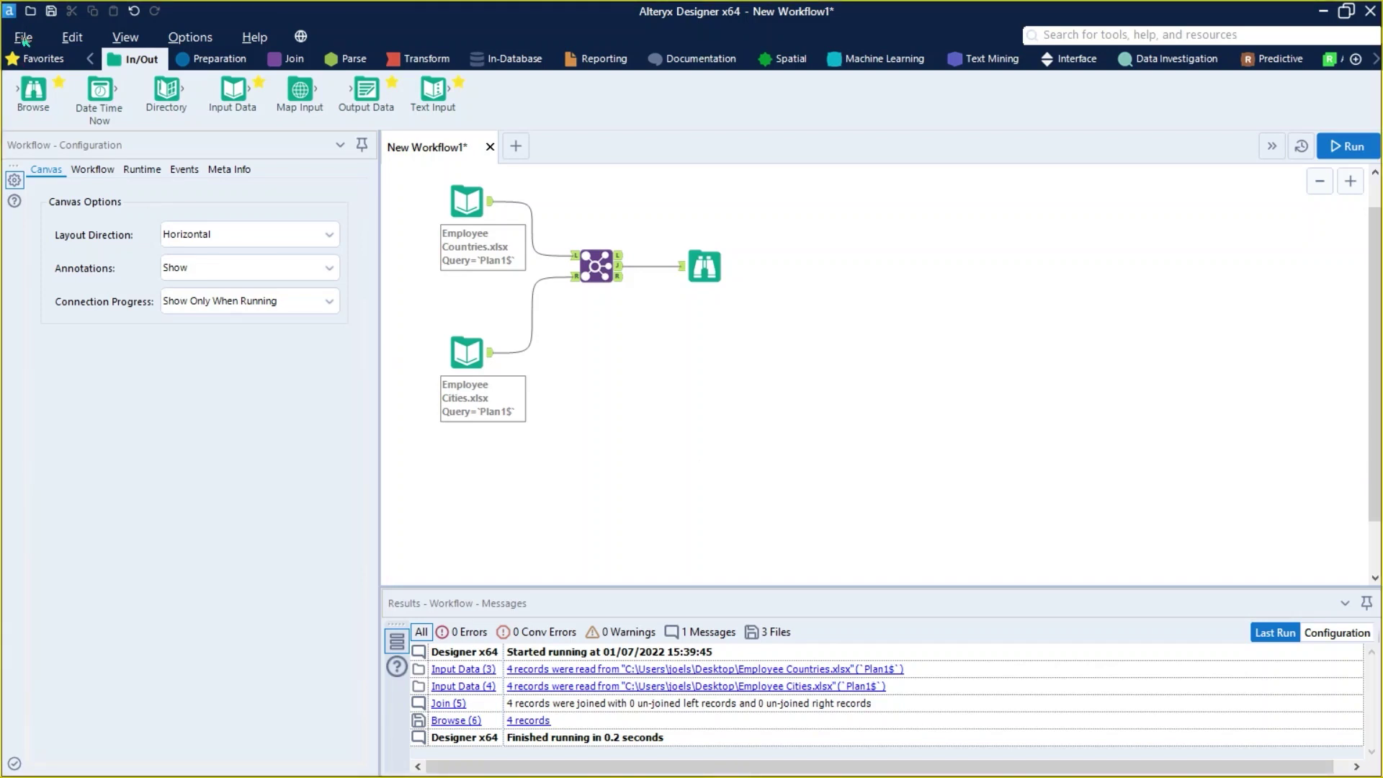
# Save As to the private gallery 'Data Meaning Alteryx Server - Development'
pyautogui.moveTo(23, 40); pyautogui.dragTo(126, 155)
pyautogui.press('Escape')
pyautogui.click(25, 39)
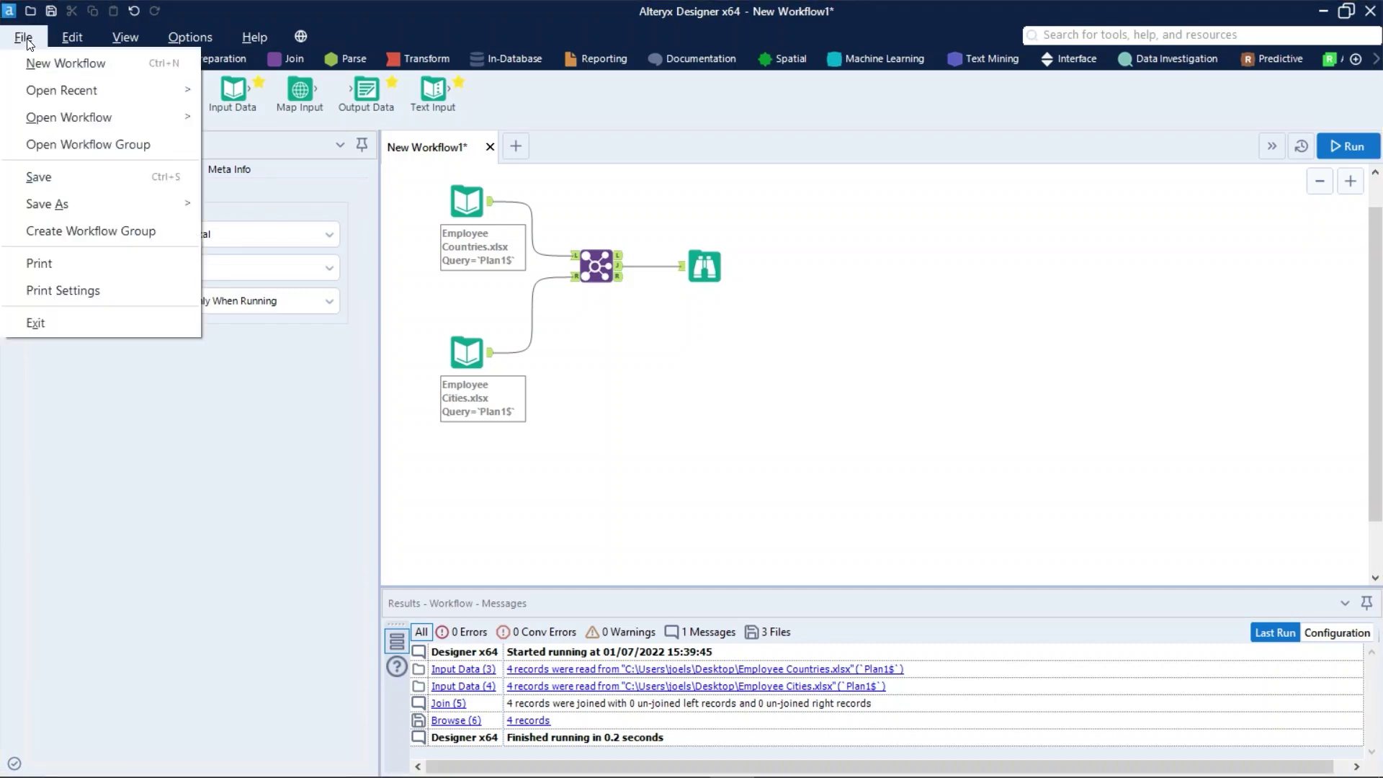
pyautogui.moveTo(99, 206)
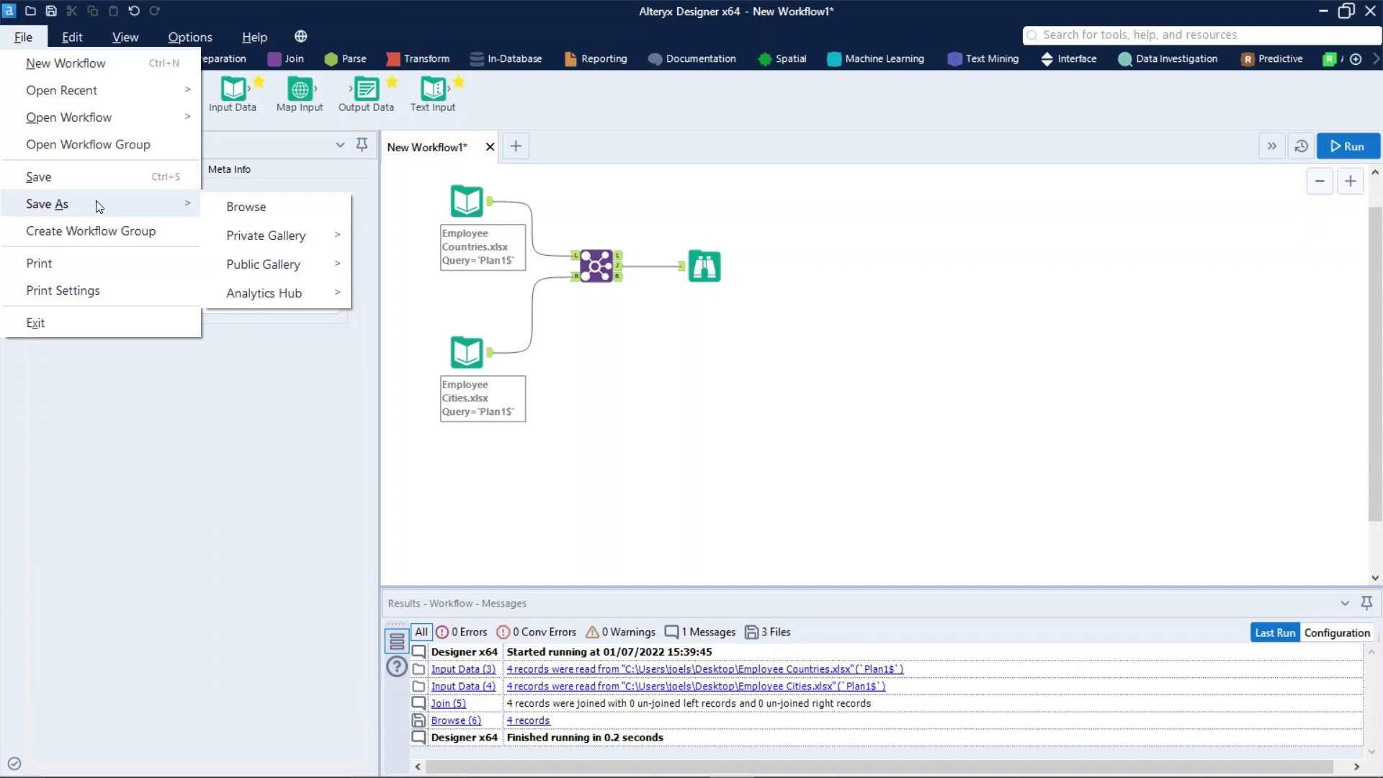
pyautogui.moveTo(315, 243)
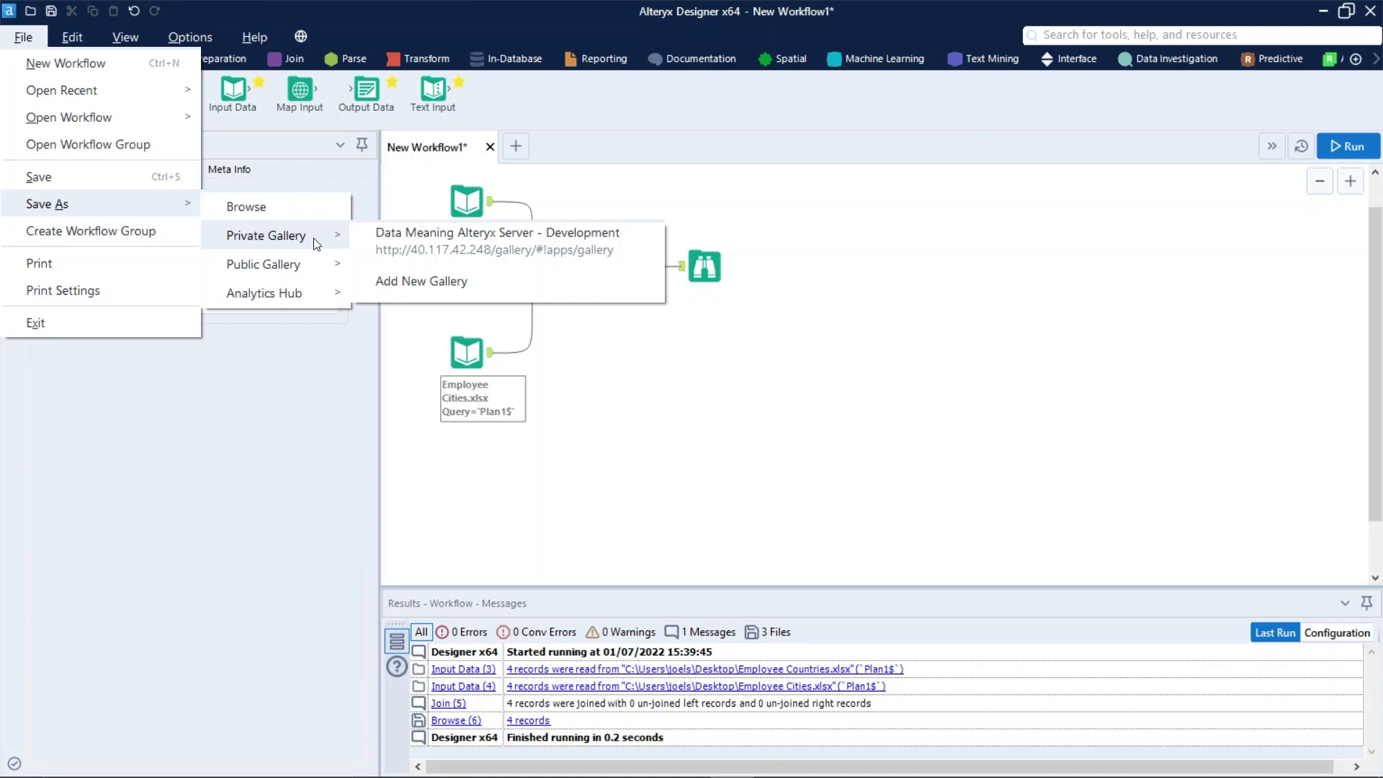
pyautogui.click(382, 248)
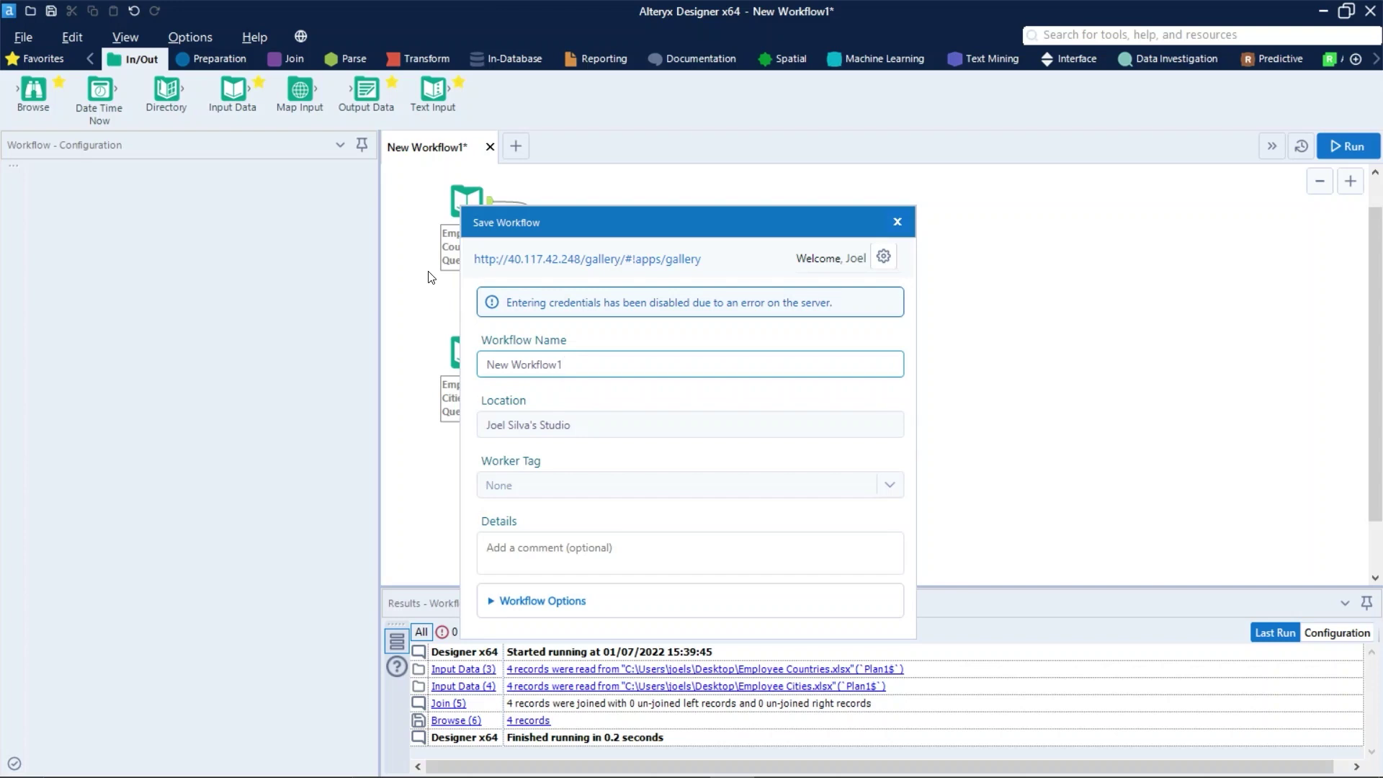
# Replace the workflow name 'New Workflow1' with 'Test 2' in the Save Workflow dialog
pyautogui.moveTo(567, 237); pyautogui.dragTo(566, 236)
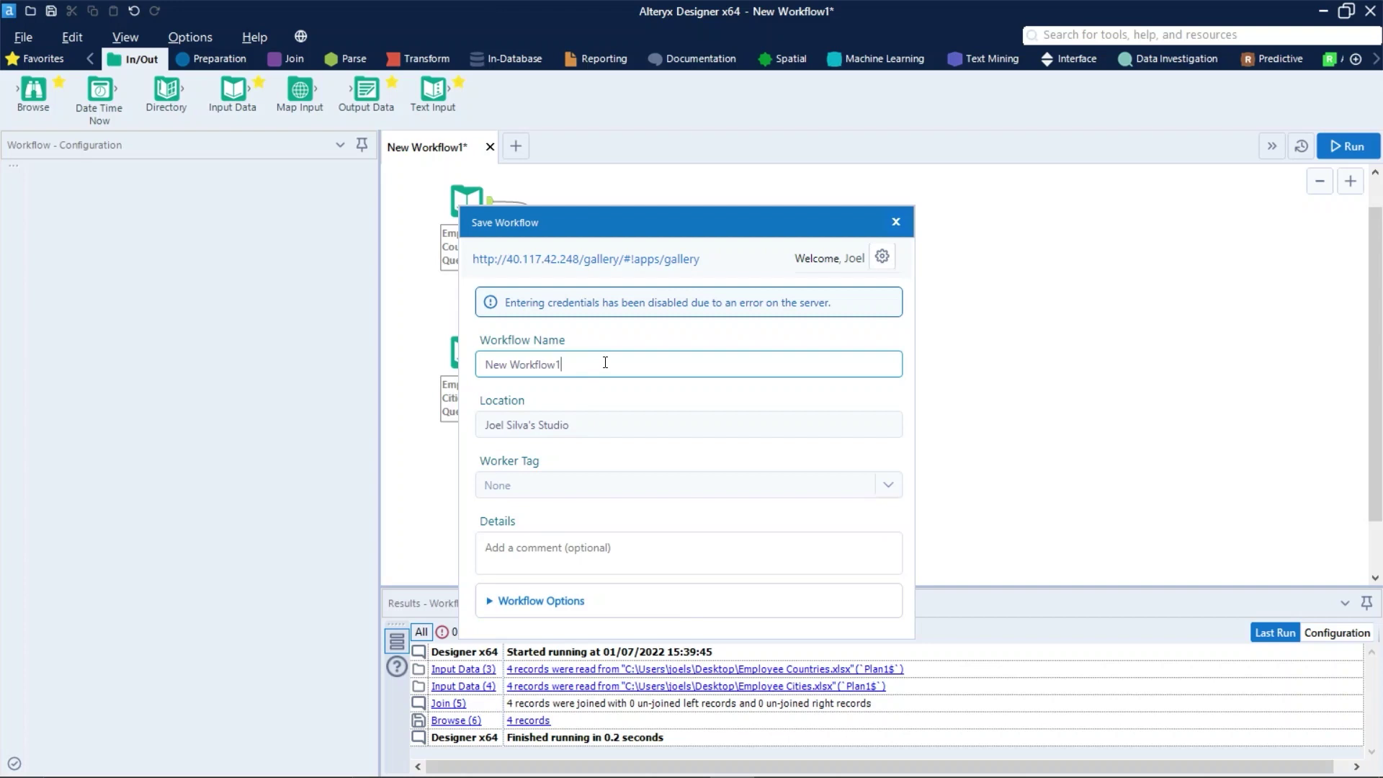
pyautogui.moveTo(605, 363); pyautogui.dragTo(468, 360)
pyautogui.write('Test 2')
pyautogui.click(542, 424)
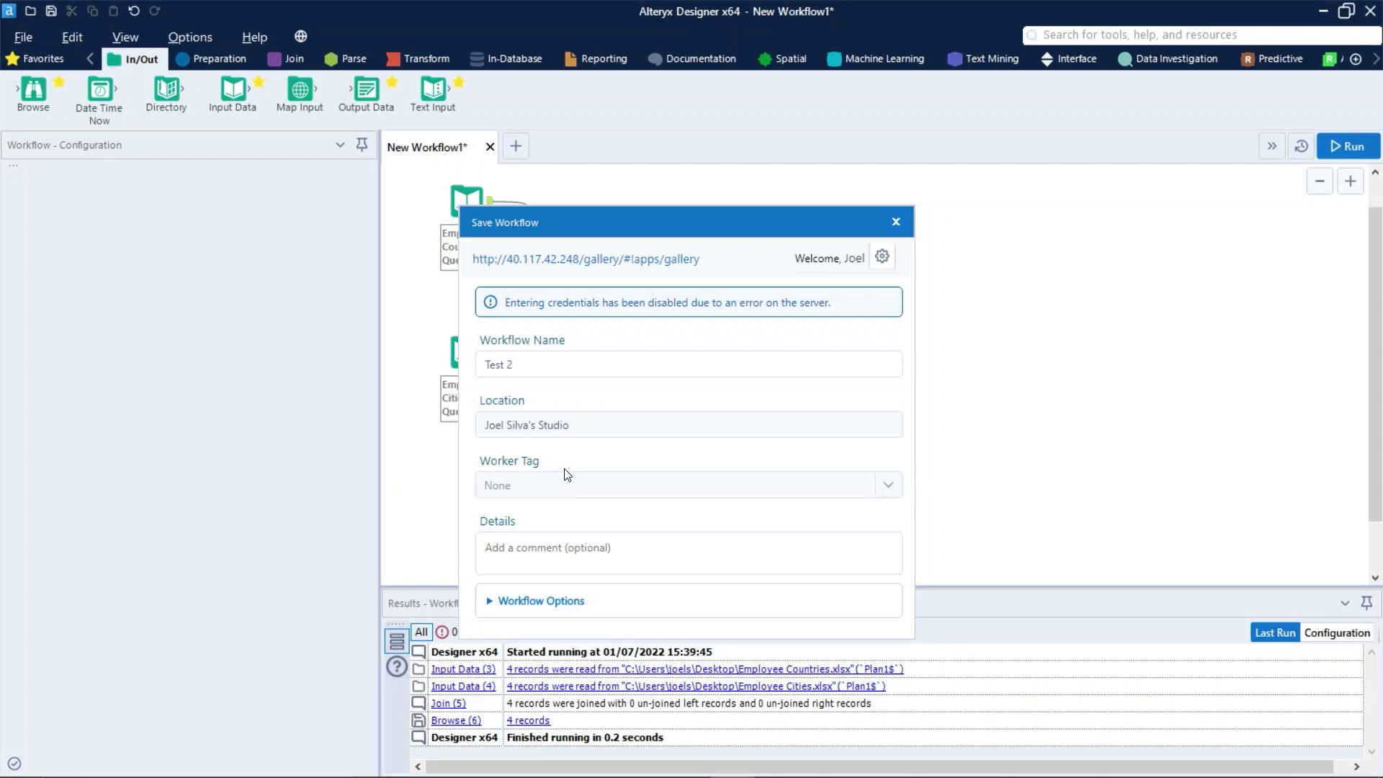
pyautogui.click(540, 545)
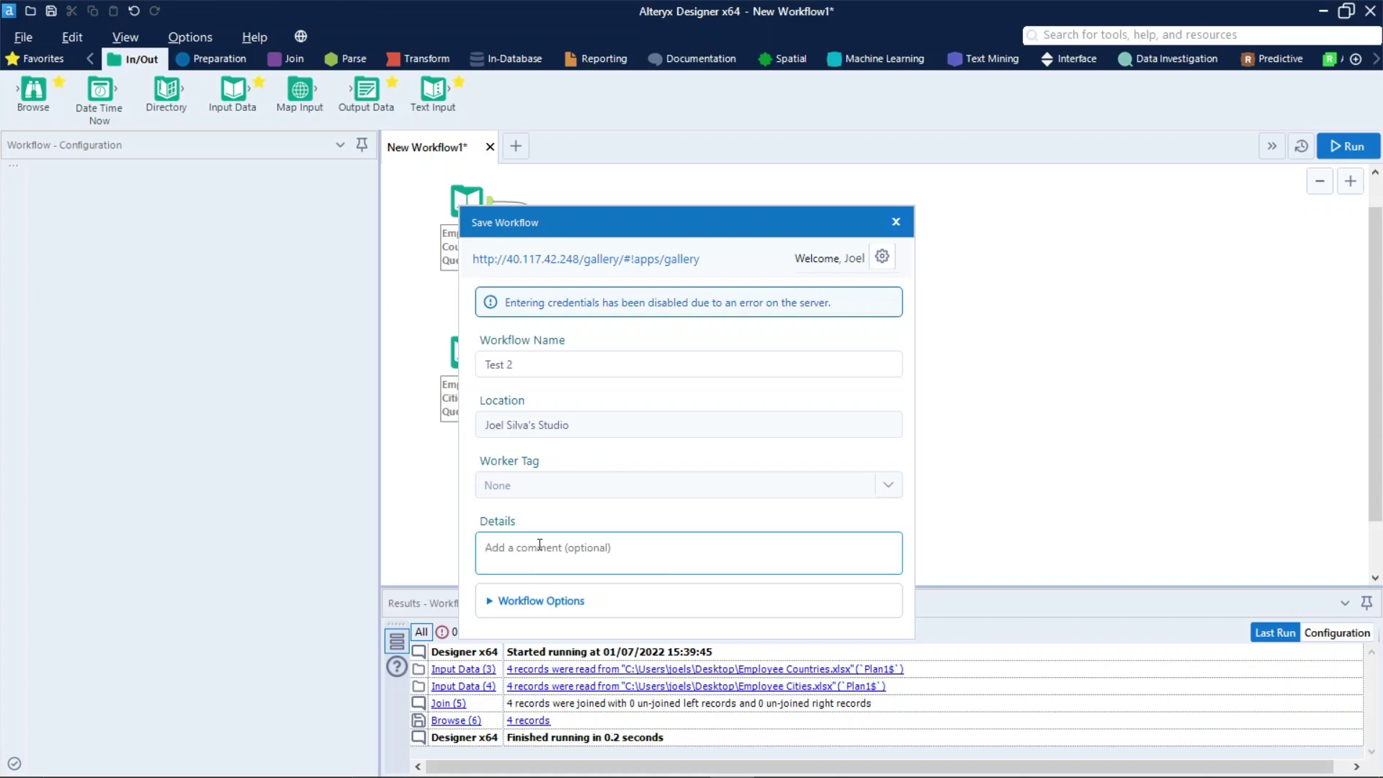
# Expand the Workflow Options section of the Save Workflow dialog
pyautogui.click(545, 602)
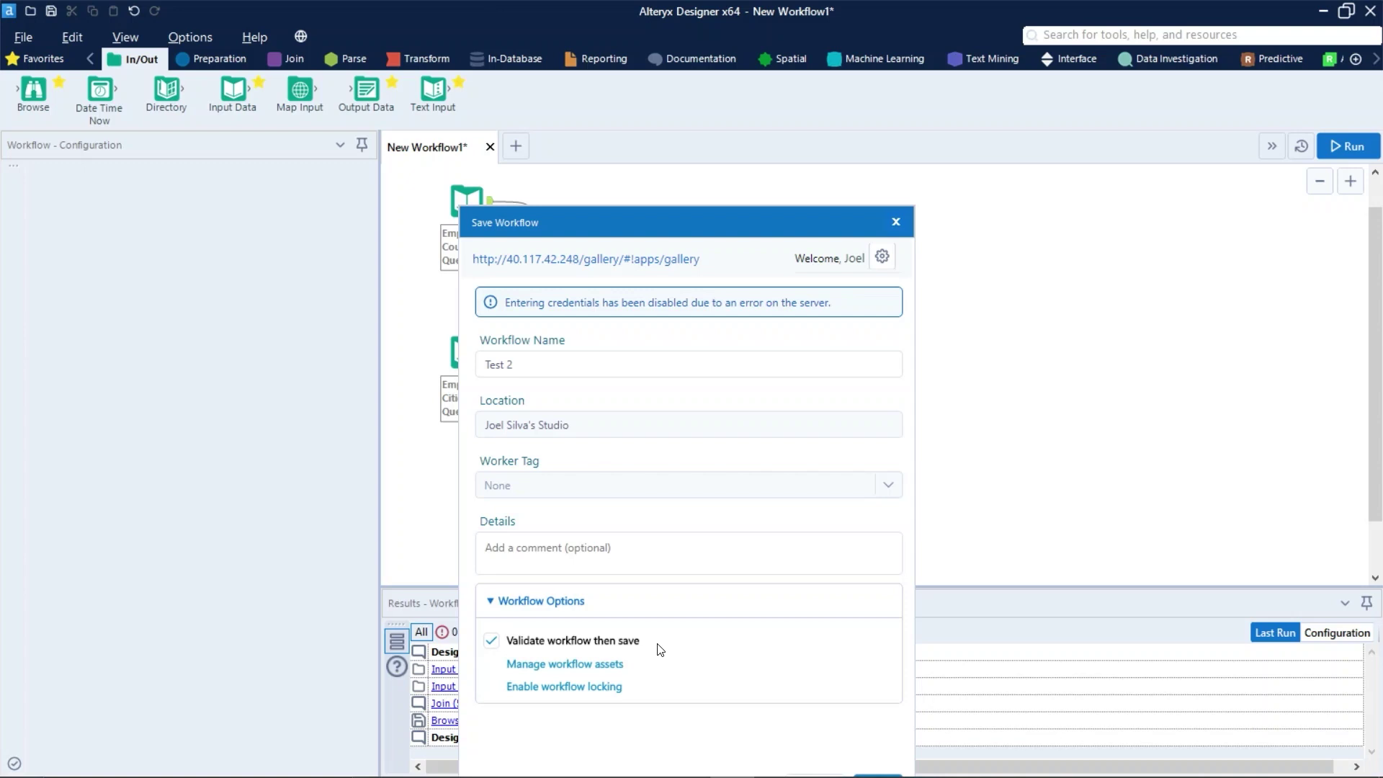
pyautogui.click(614, 664)
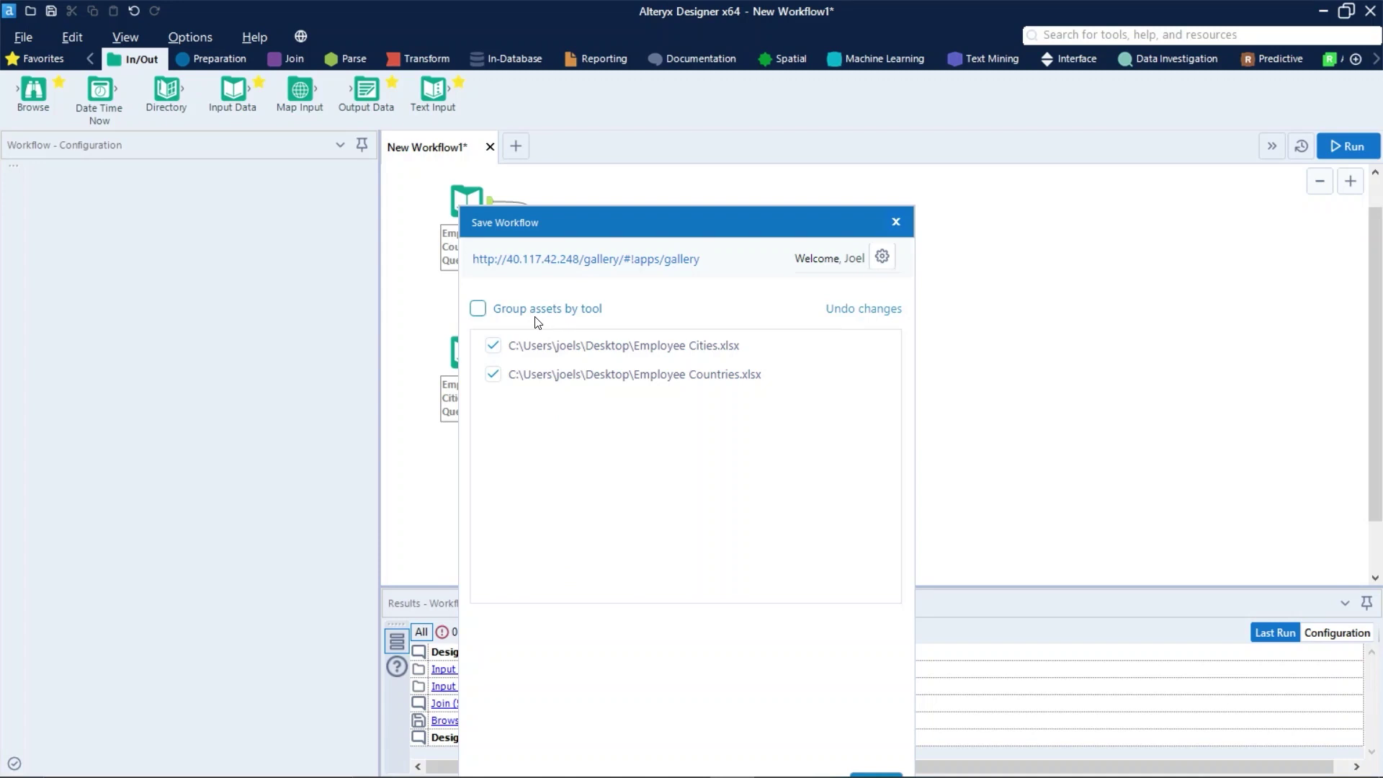
pyautogui.click(479, 310)
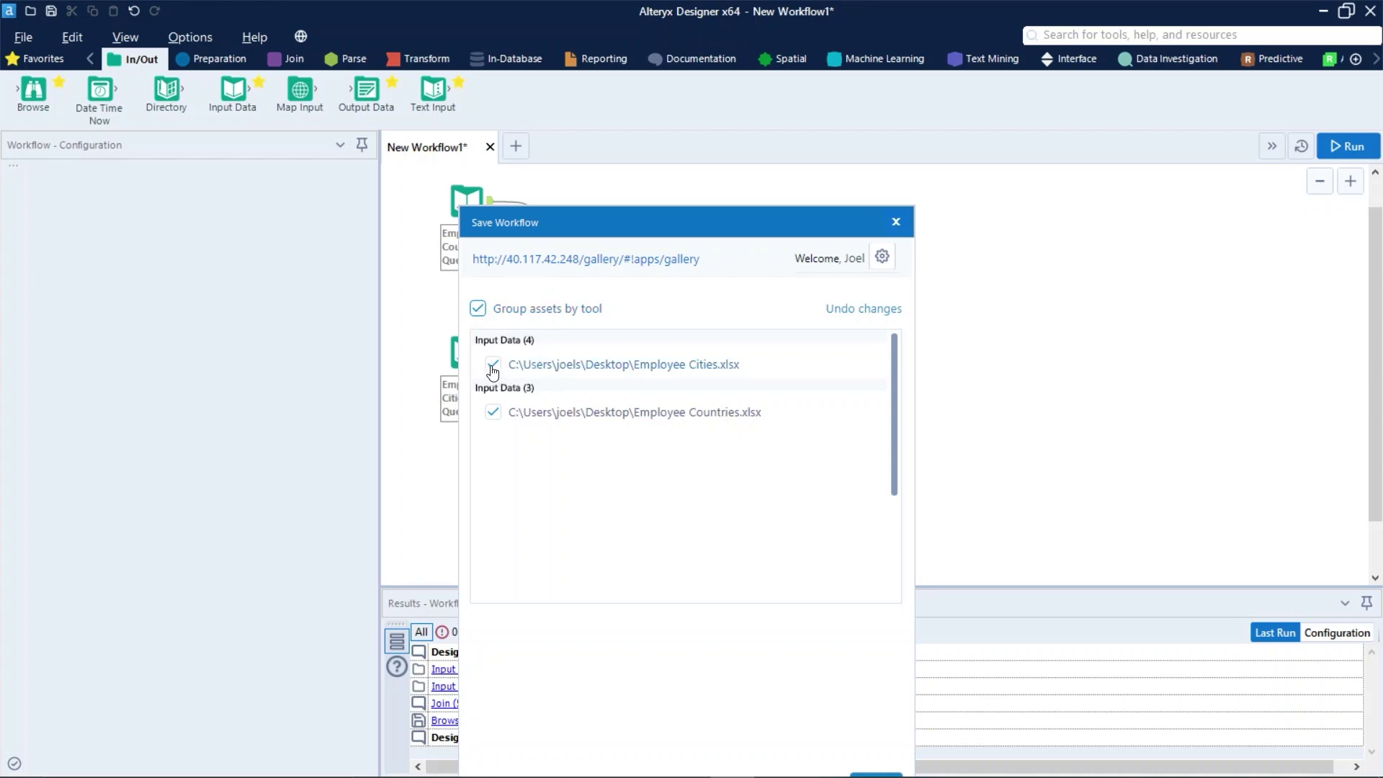
pyautogui.click(478, 309)
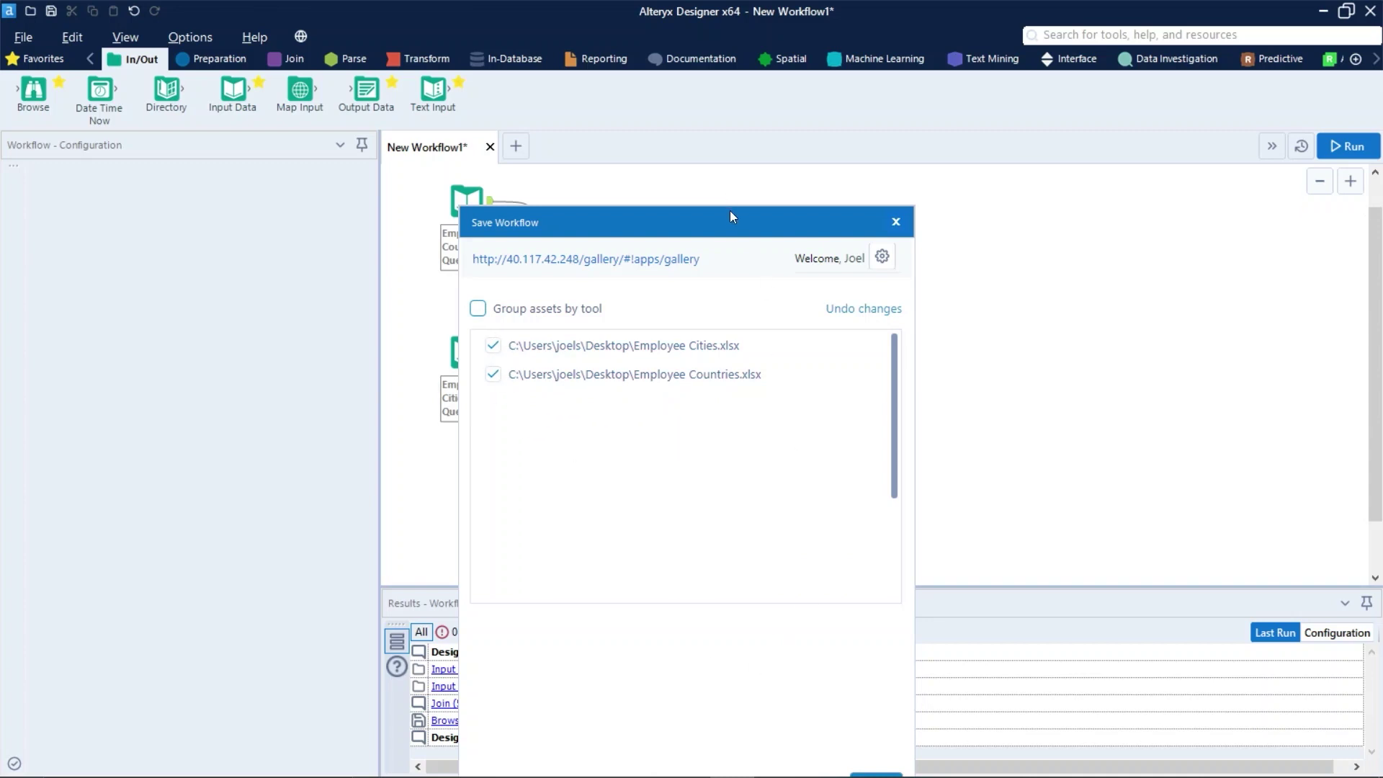
pyautogui.moveTo(730, 212); pyautogui.dragTo(732, 116)
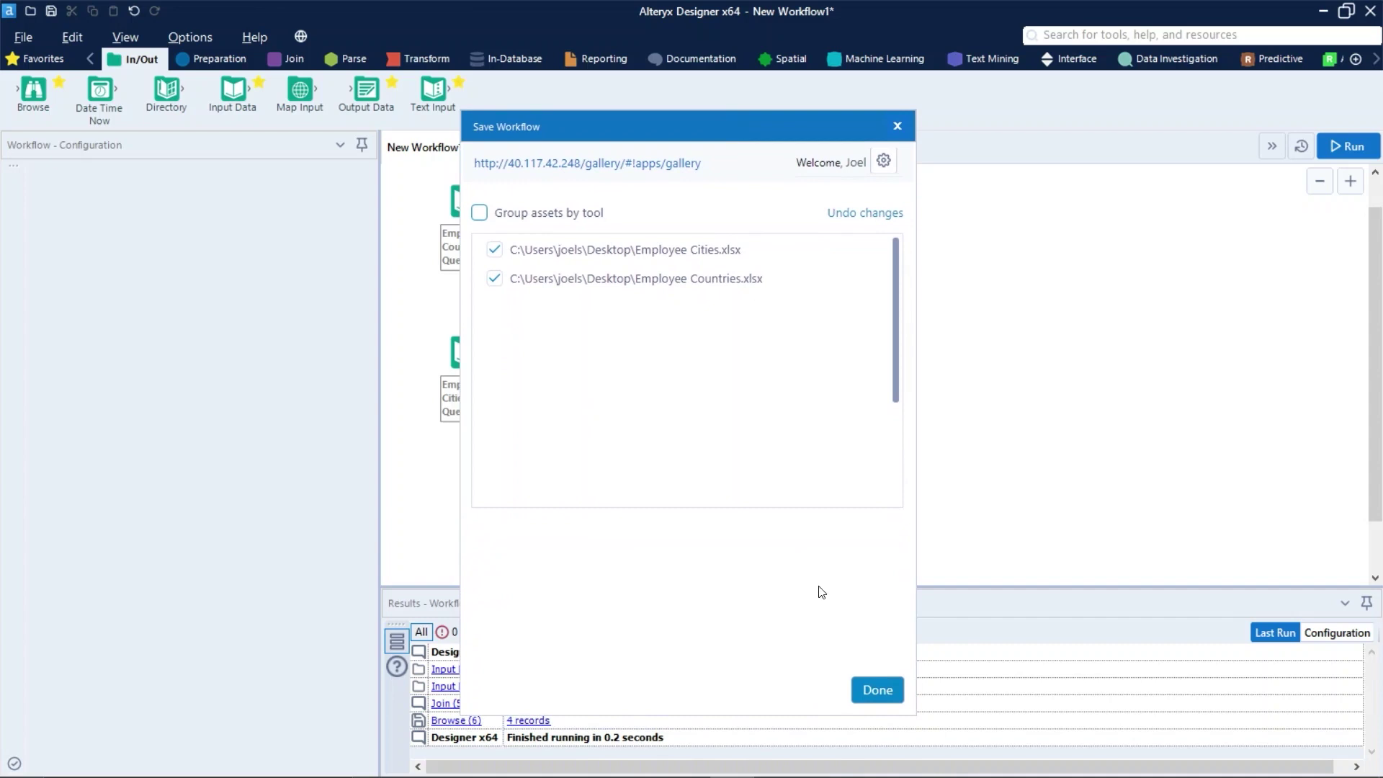
pyautogui.click(870, 692)
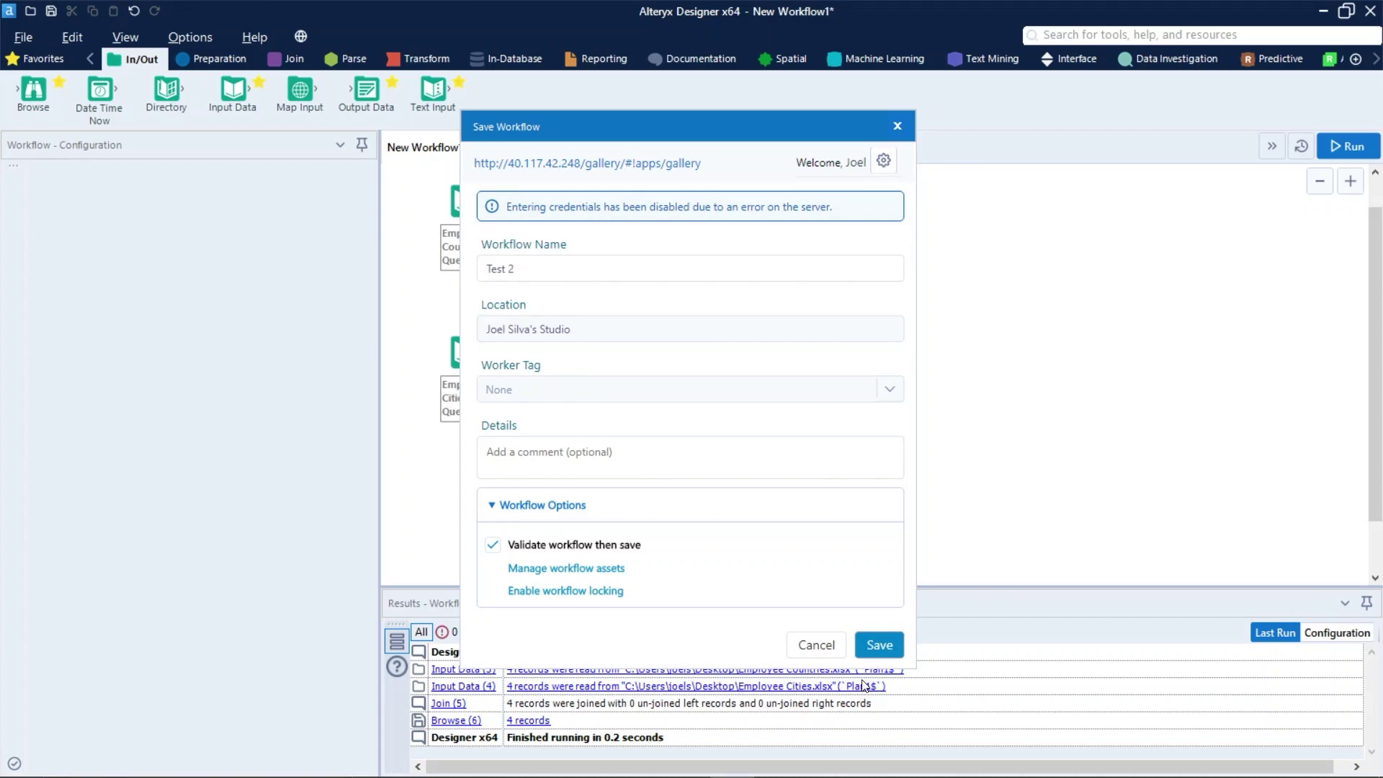
# Enable locking for this workflow with No Expiration Date
pyautogui.click(609, 592)
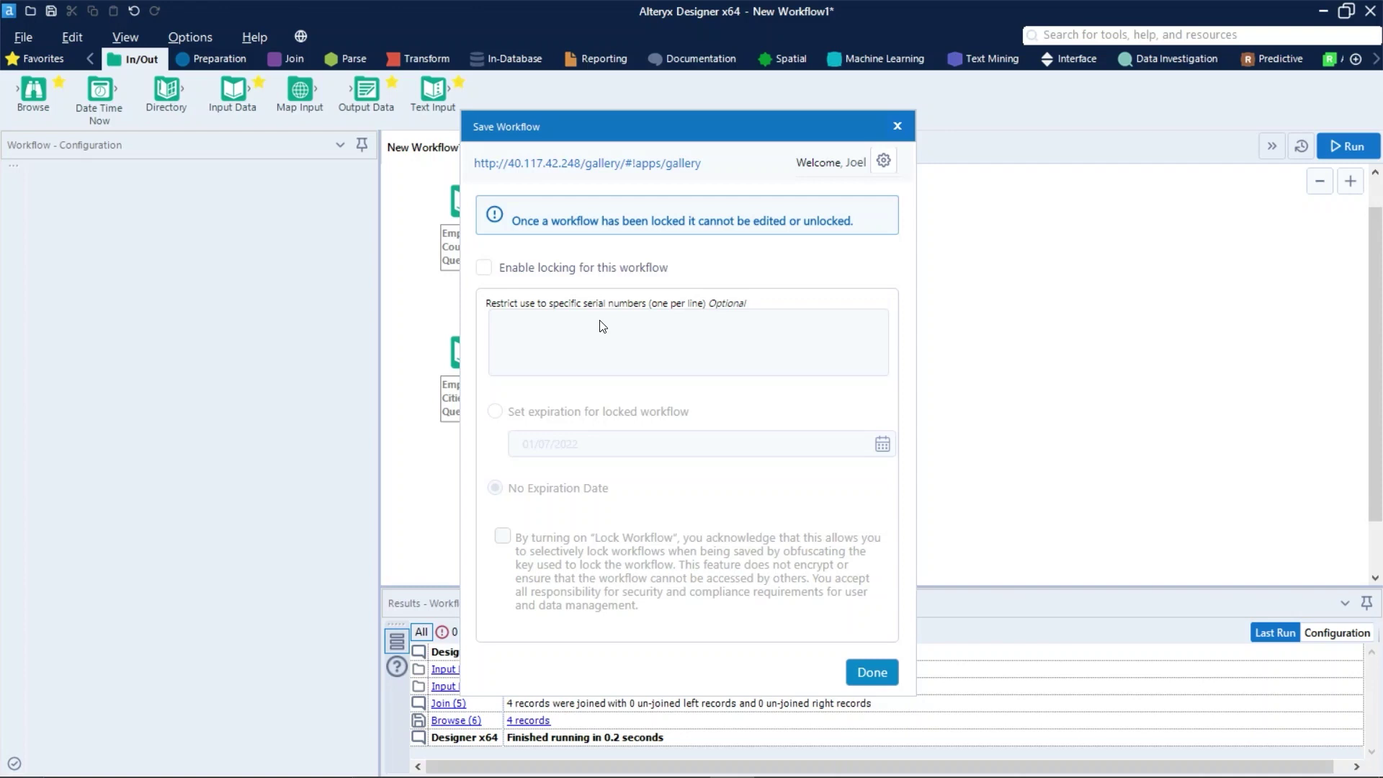
pyautogui.click(577, 274)
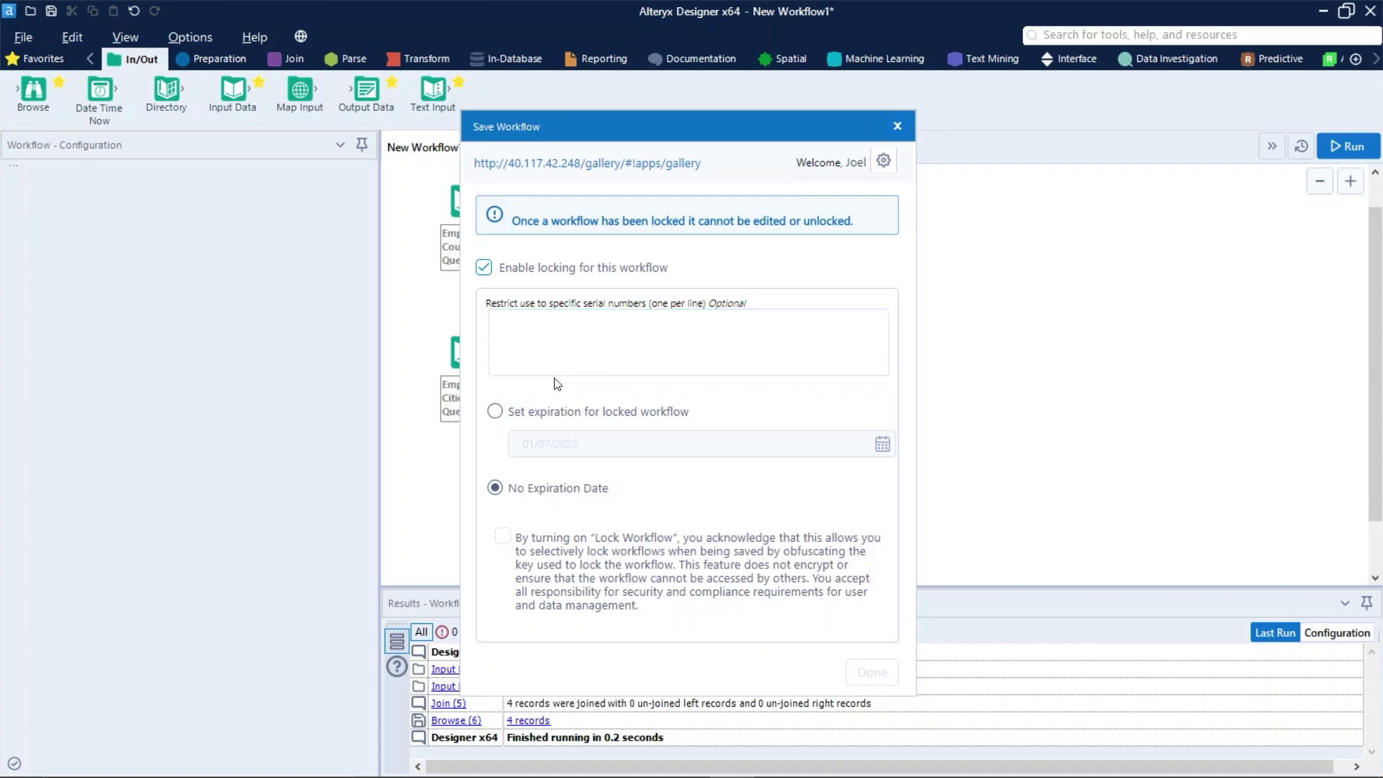
pyautogui.click(562, 417)
pyautogui.click(882, 443)
pyautogui.click(825, 420)
pyautogui.click(580, 499)
# Clear the locking acknowledgement and turn off locking for this workflow
pyautogui.click(529, 538)
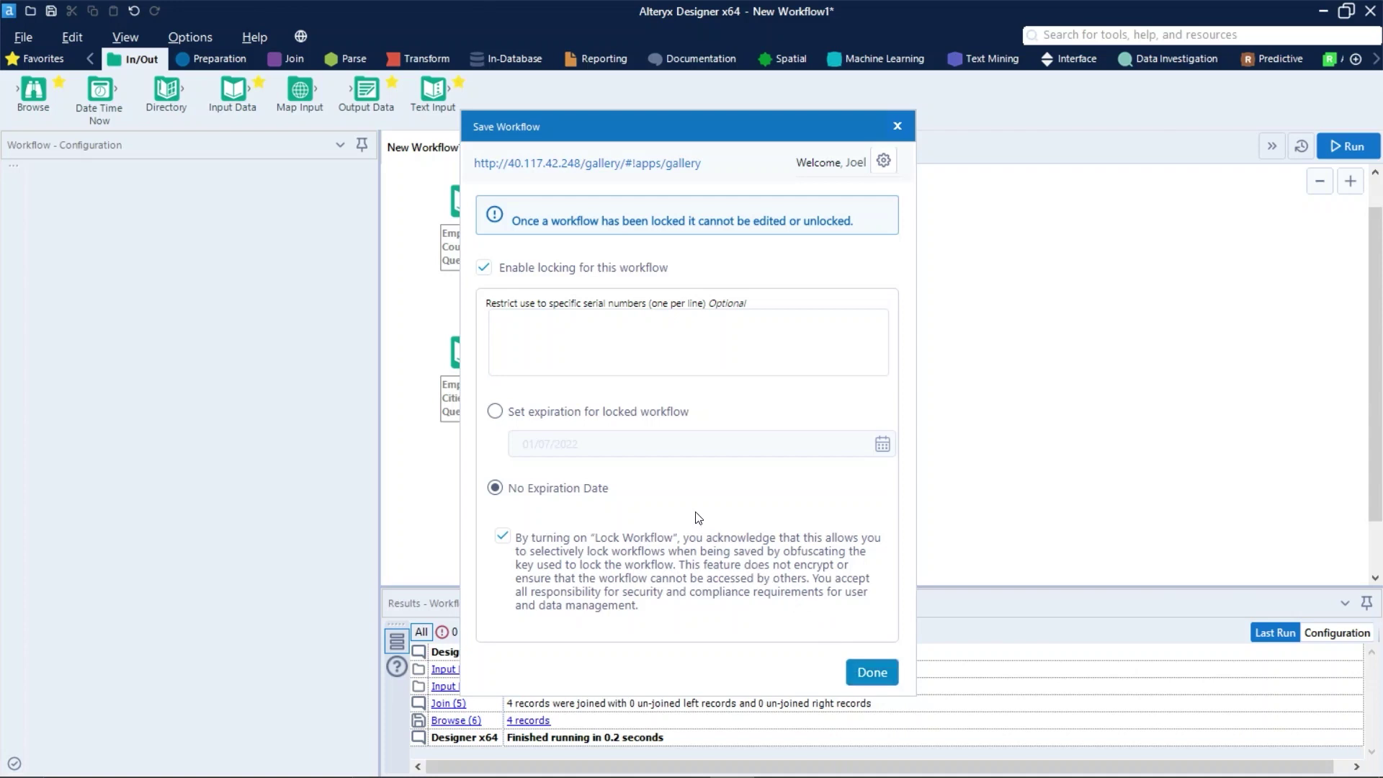
pyautogui.press('space')
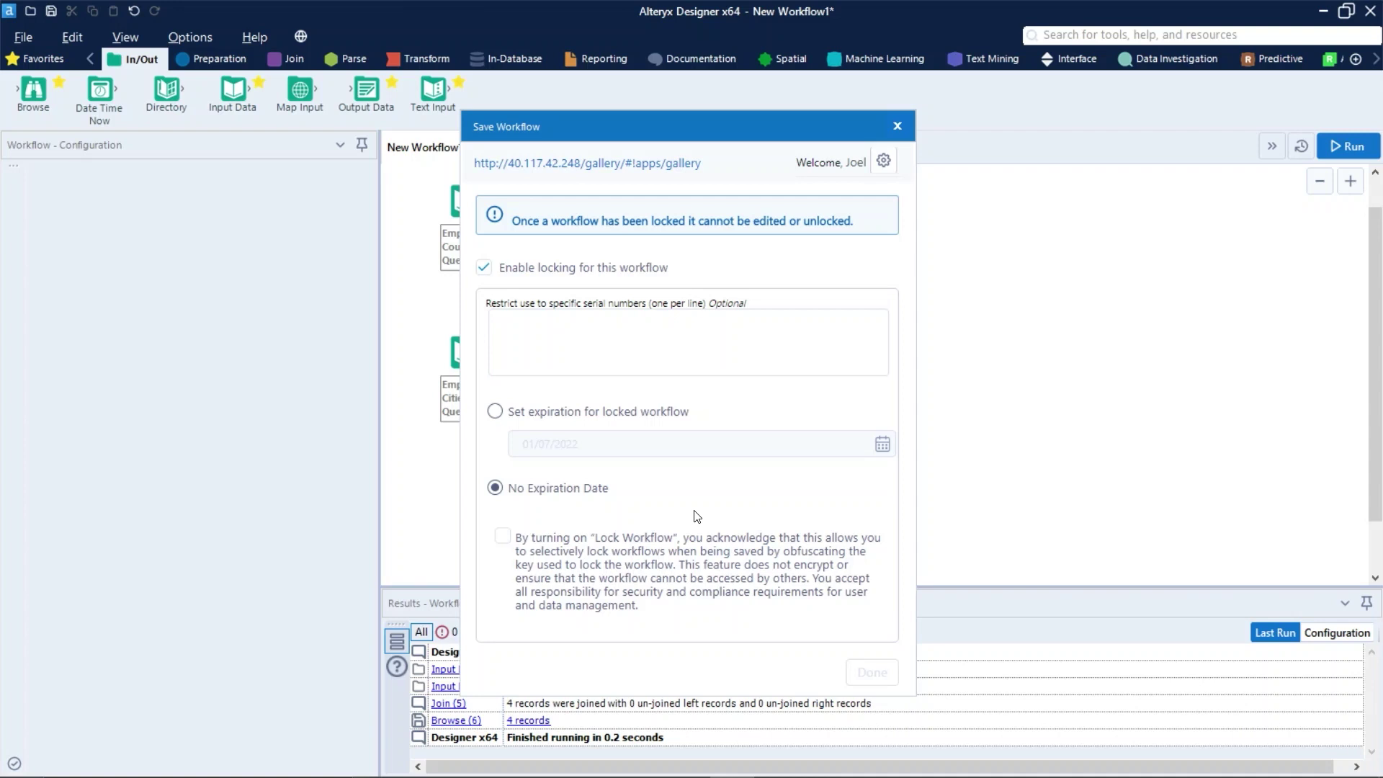
pyautogui.click(555, 273)
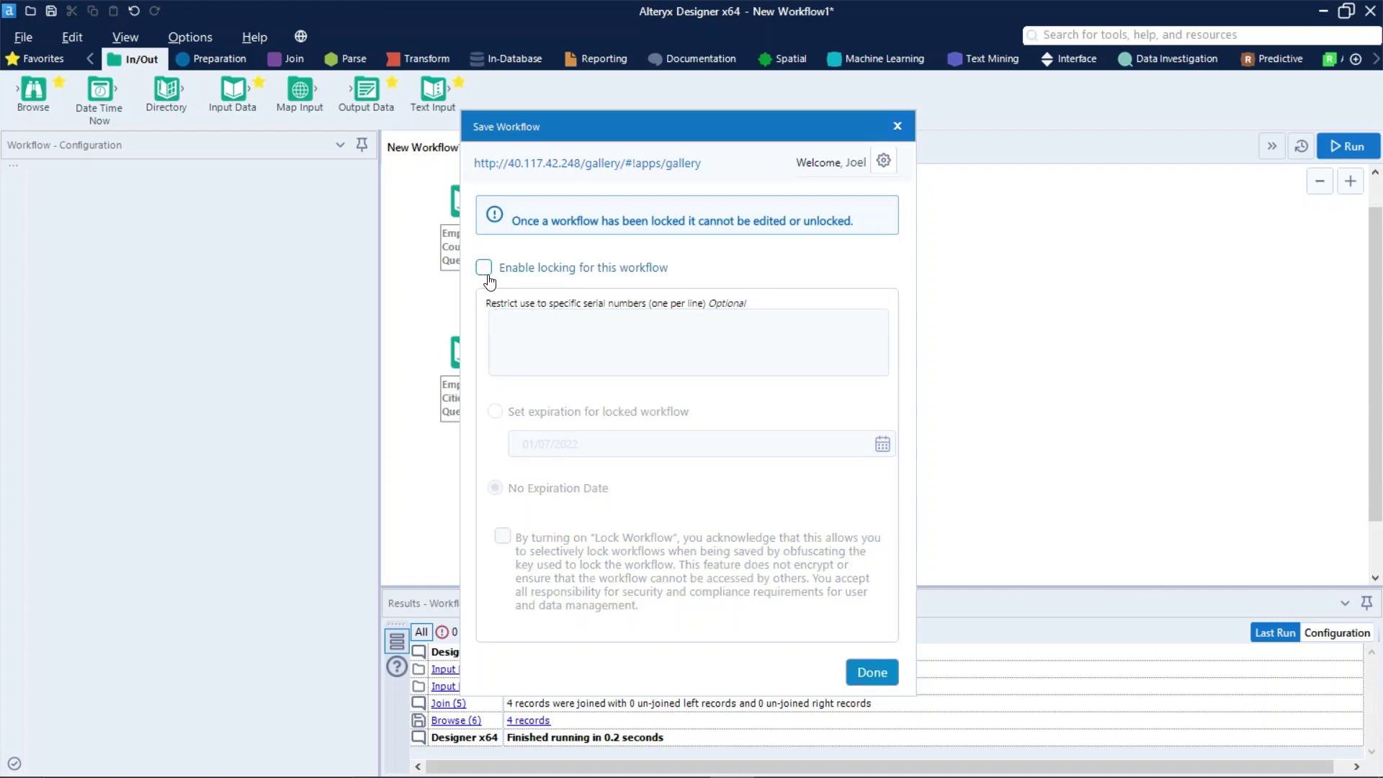
# Save Test 2 to the Gallery, then switch to the Gallery in the browser
pyautogui.click(861, 672)
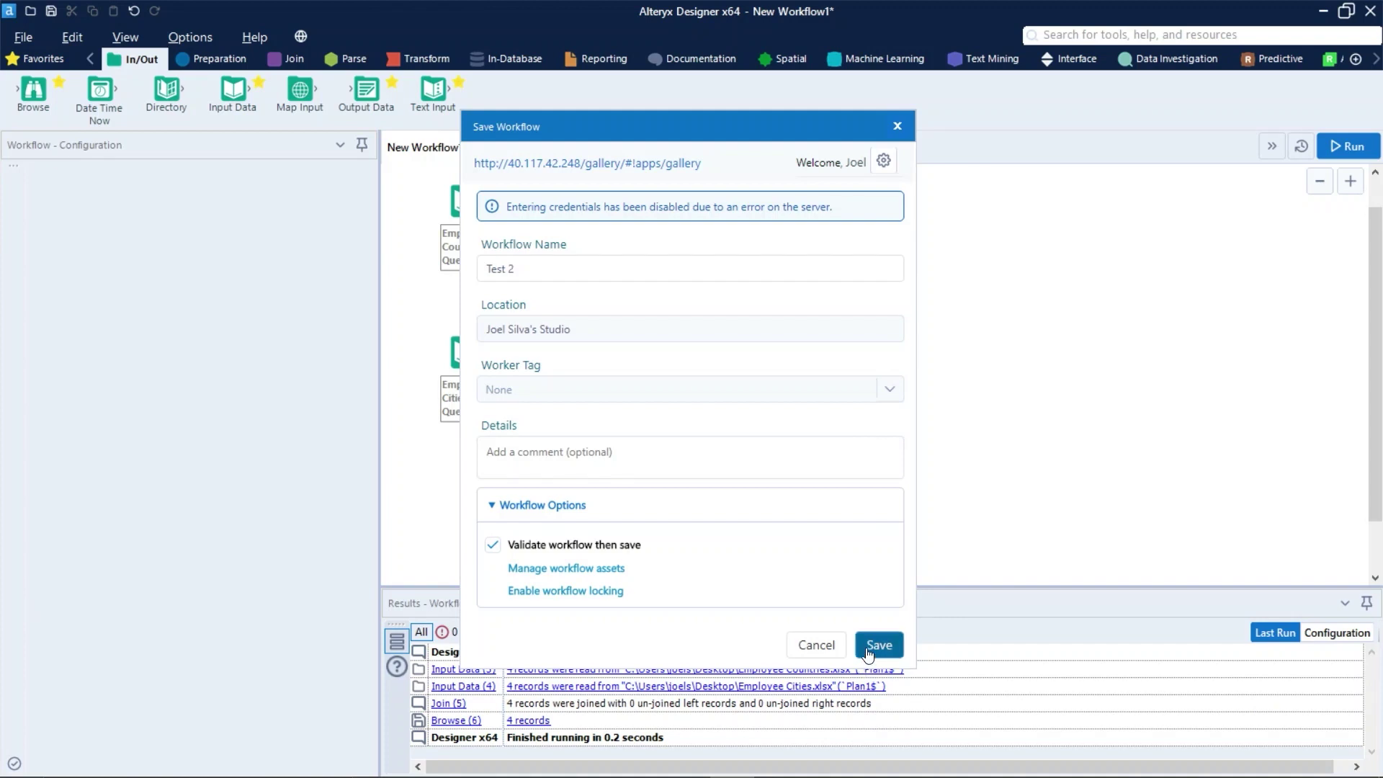
pyautogui.click(879, 645)
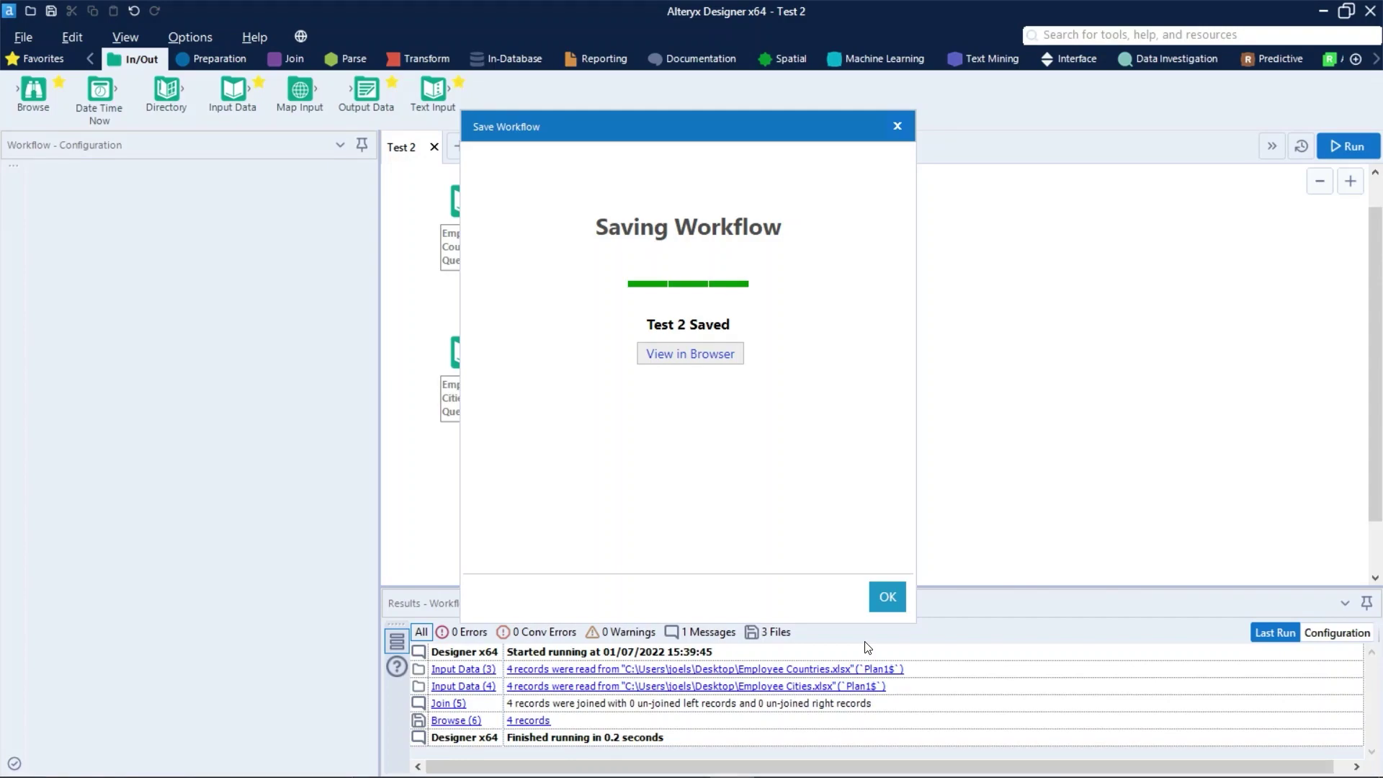
pyautogui.hotkey('alt', 'Tab')
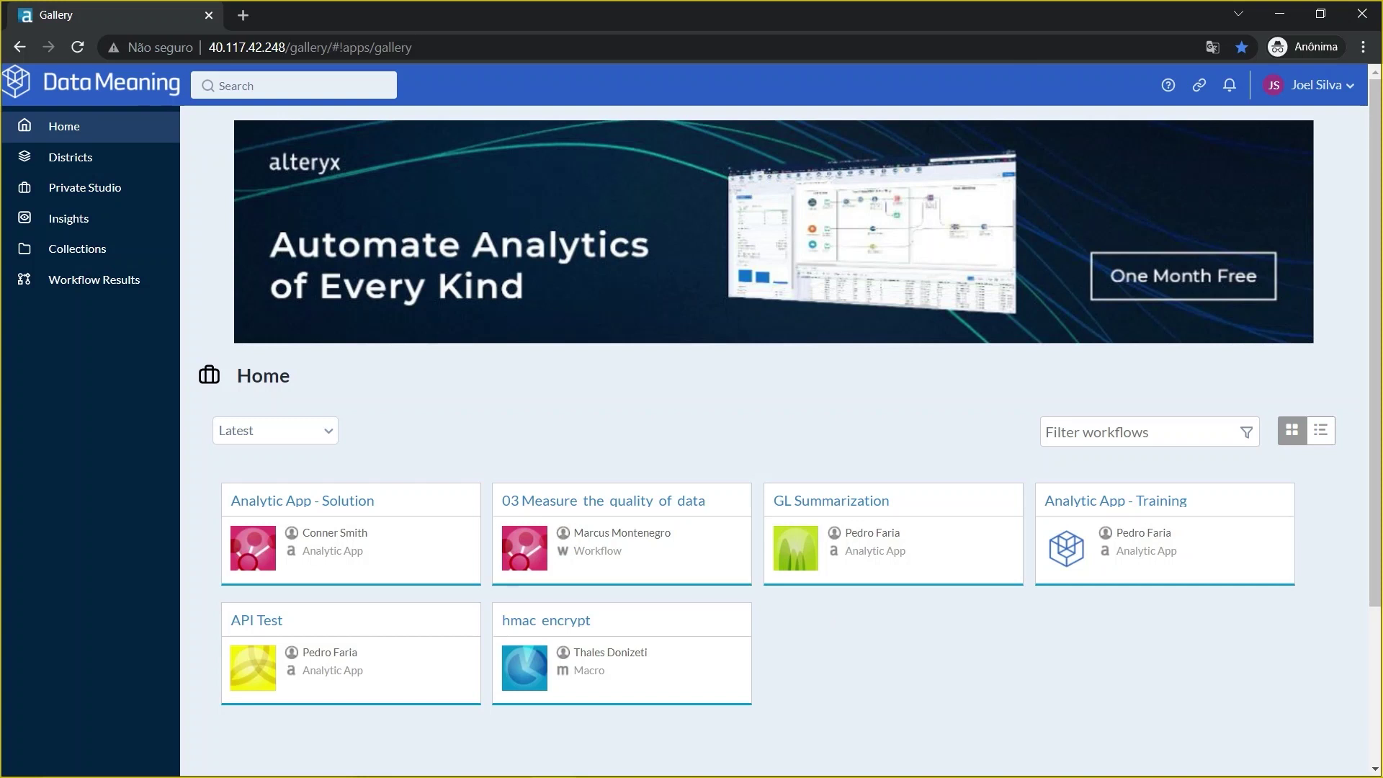
# Go to the Private Studio page in the Gallery sidebar
pyautogui.moveTo(90, 200); pyautogui.dragTo(171, 298)
pyautogui.click(89, 192)
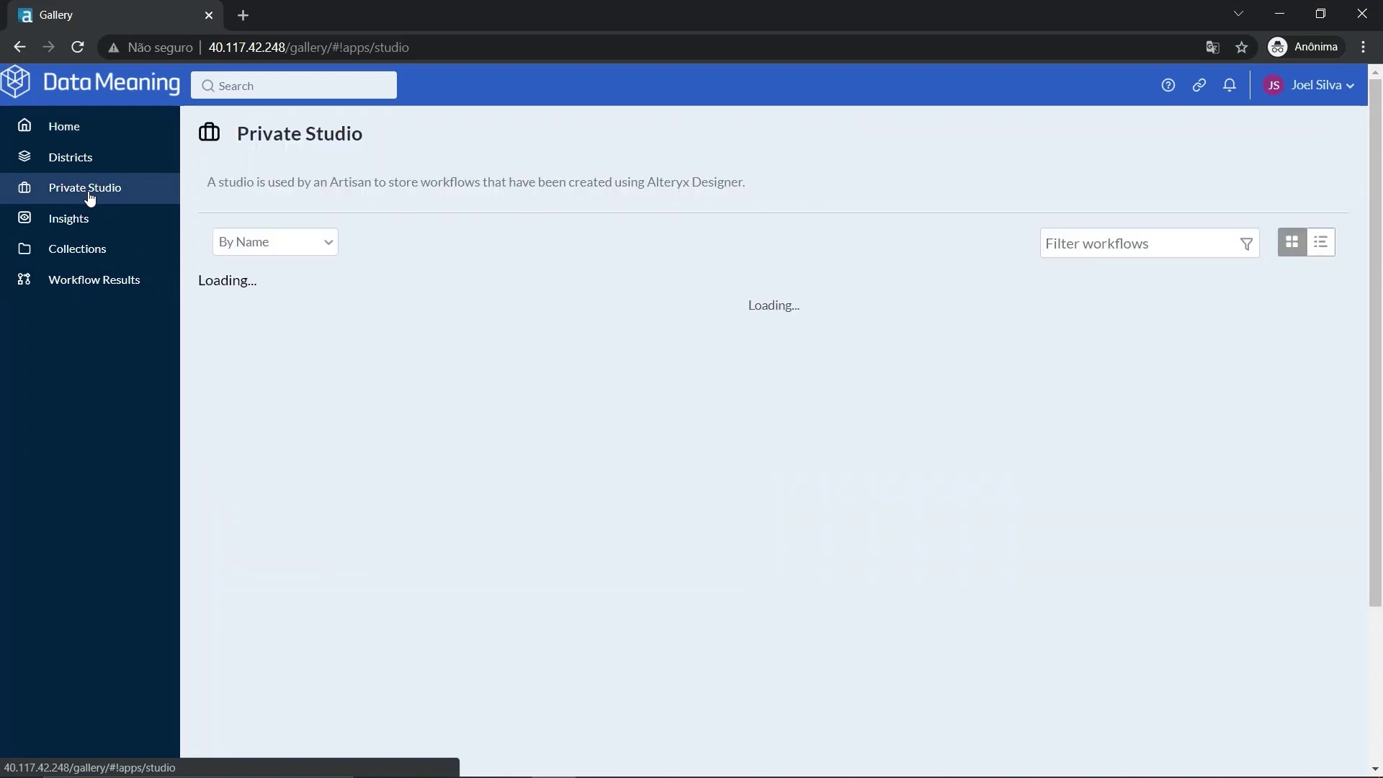